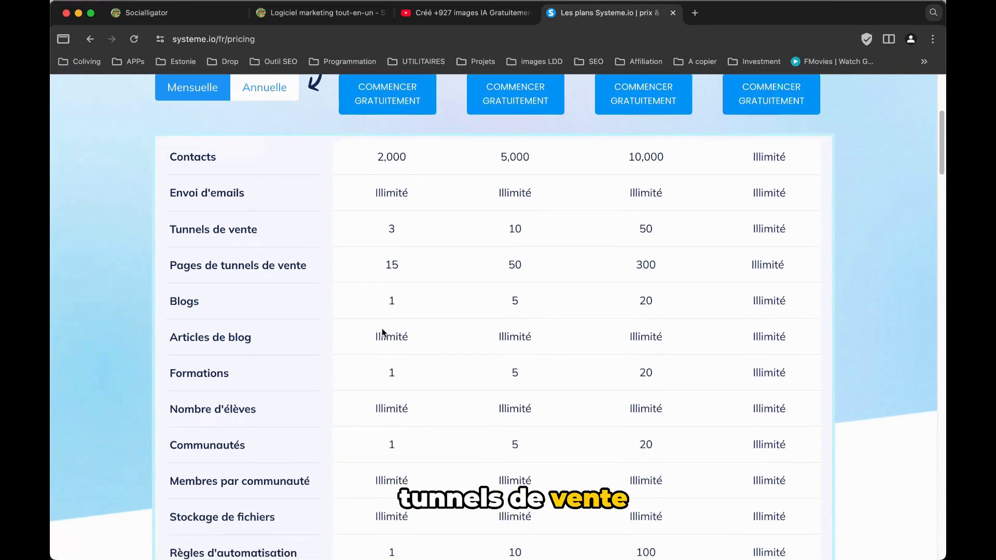
# Step: Examine the Systeme.io pricing table, comparing the features and limits of the free and Startup plans
pyautogui.scroll(-15, 390, 423)
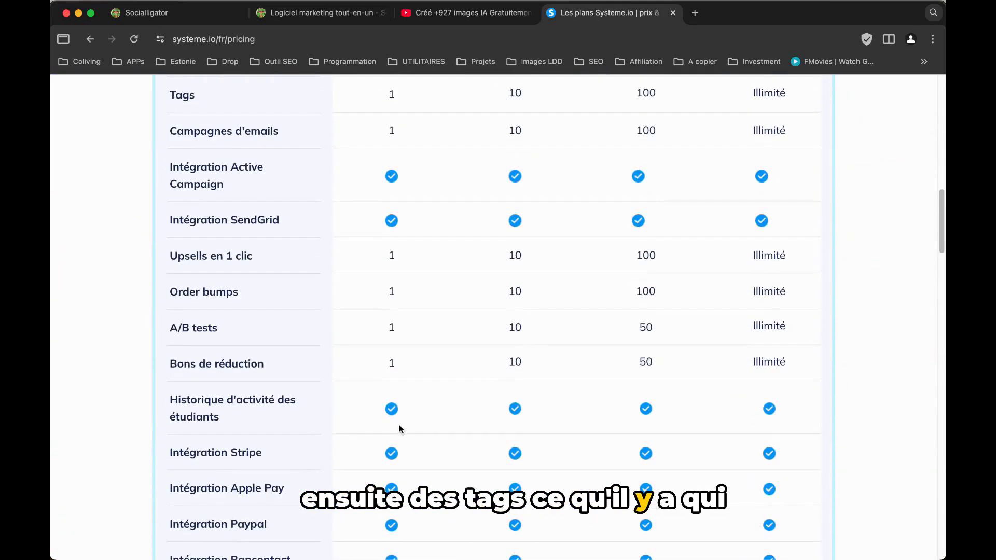
pyautogui.scroll(1, 384, 399)
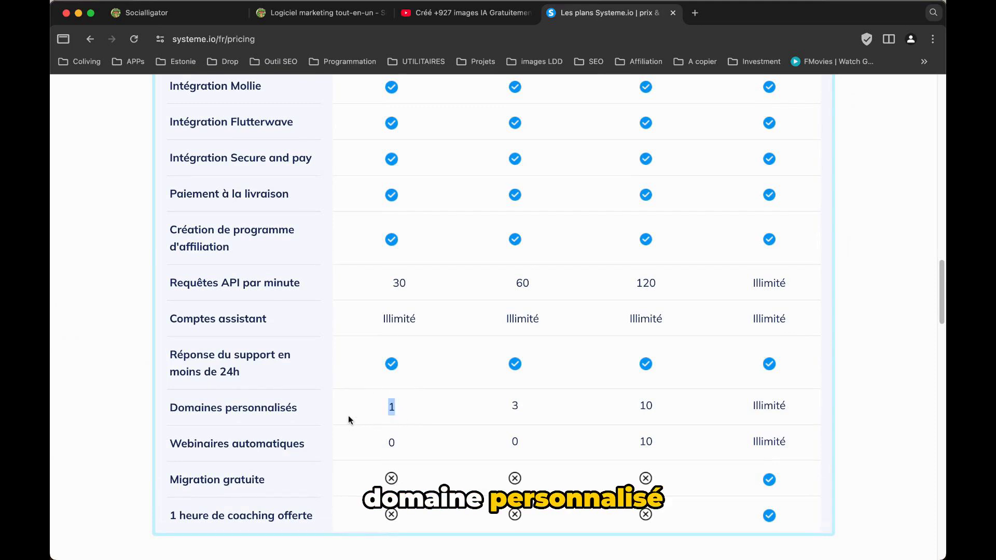
pyautogui.scroll(15, 396, 406)
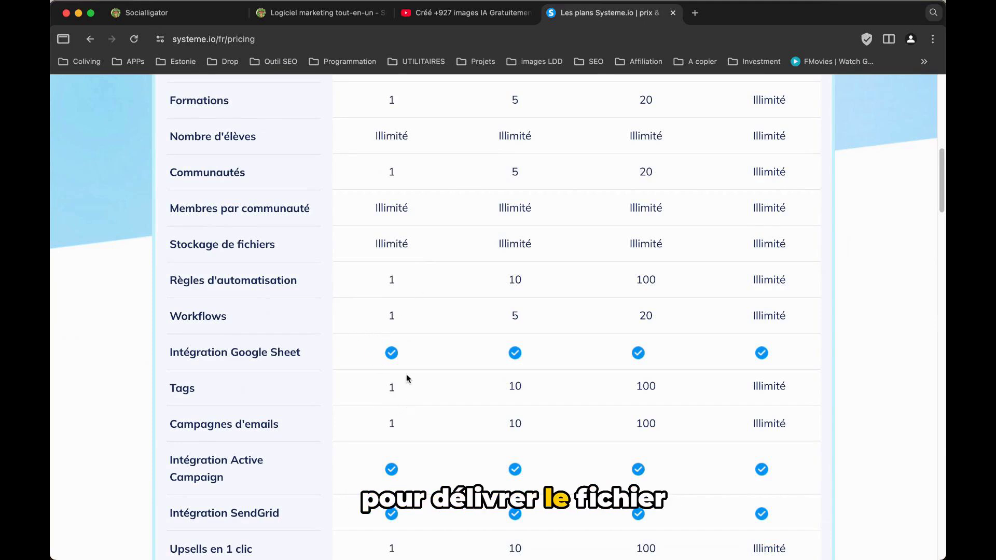
pyautogui.scroll(8, 403, 365)
pyautogui.scroll(-2, 406, 187)
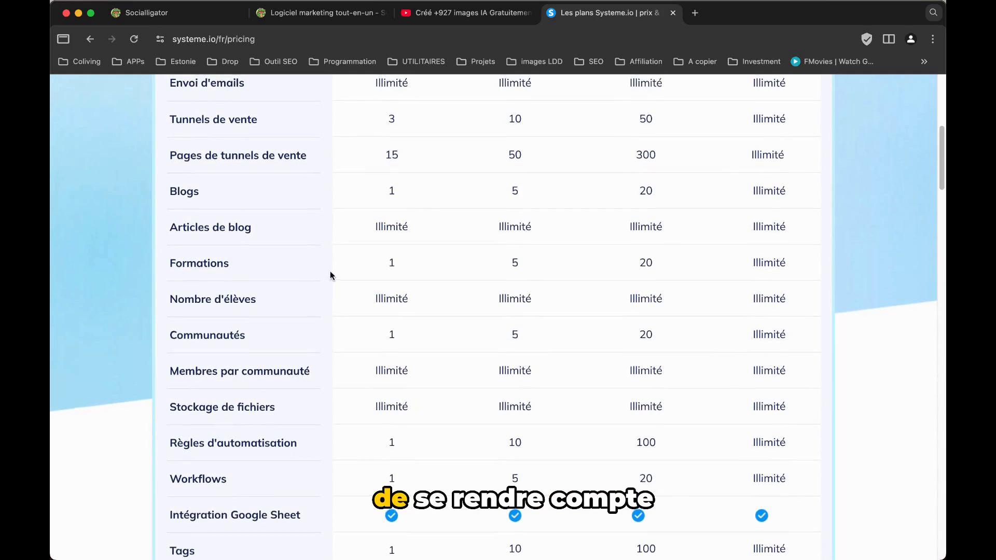
pyautogui.scroll(4, 330, 273)
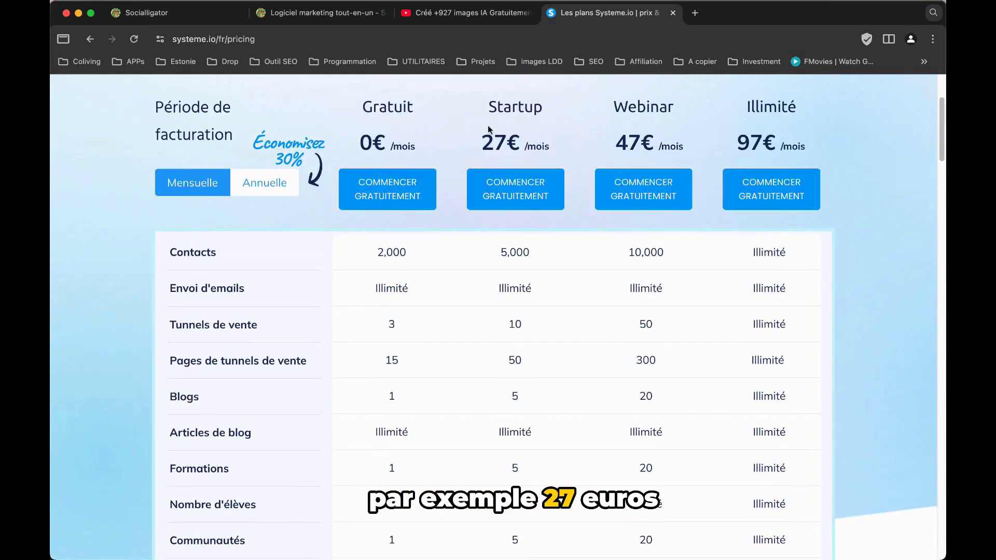
pyautogui.scroll(-4, 493, 269)
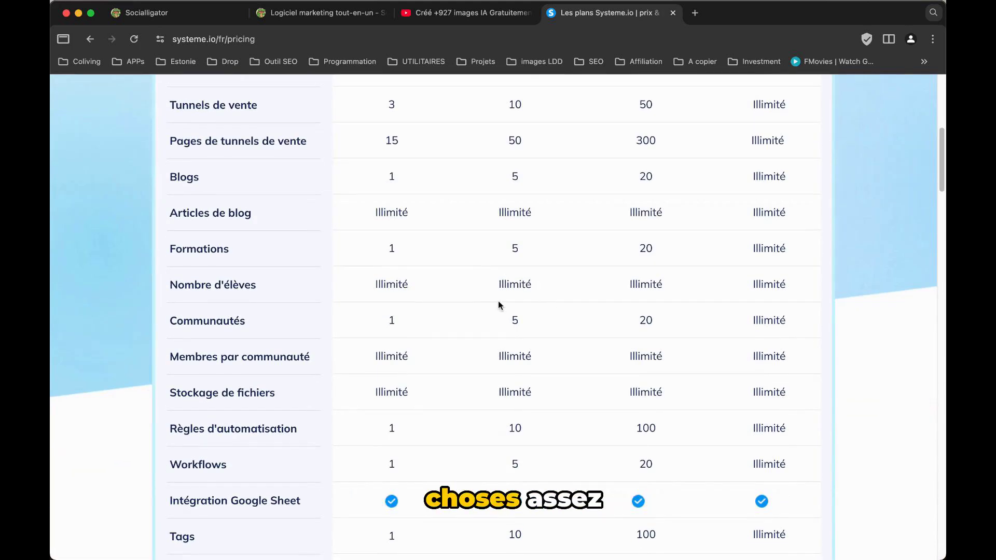
pyautogui.scroll(5, 541, 335)
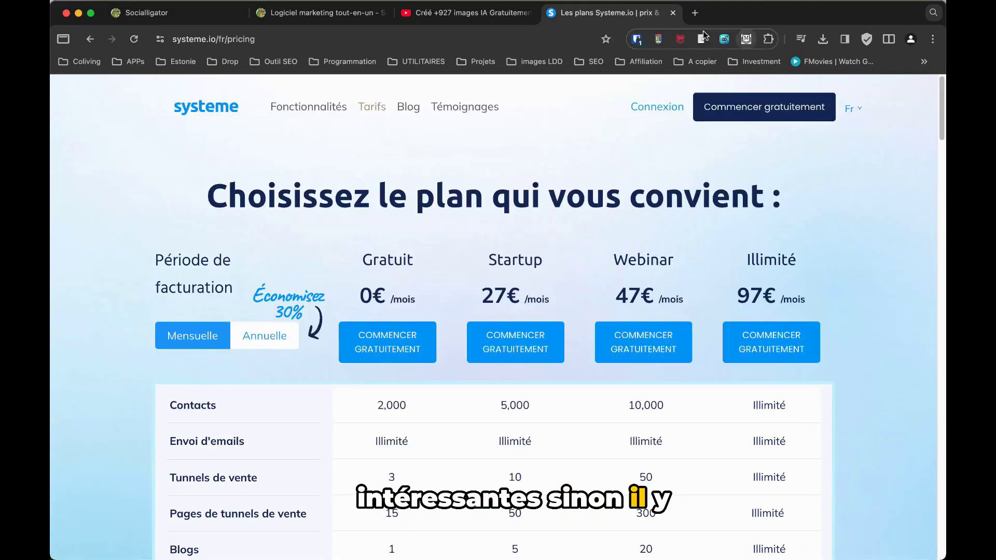
# Step: Search the web for clickfunnels in a new tab and view the monthly plans on its pricing page
pyautogui.click(696, 13)
pyautogui.write('clickfunnels')
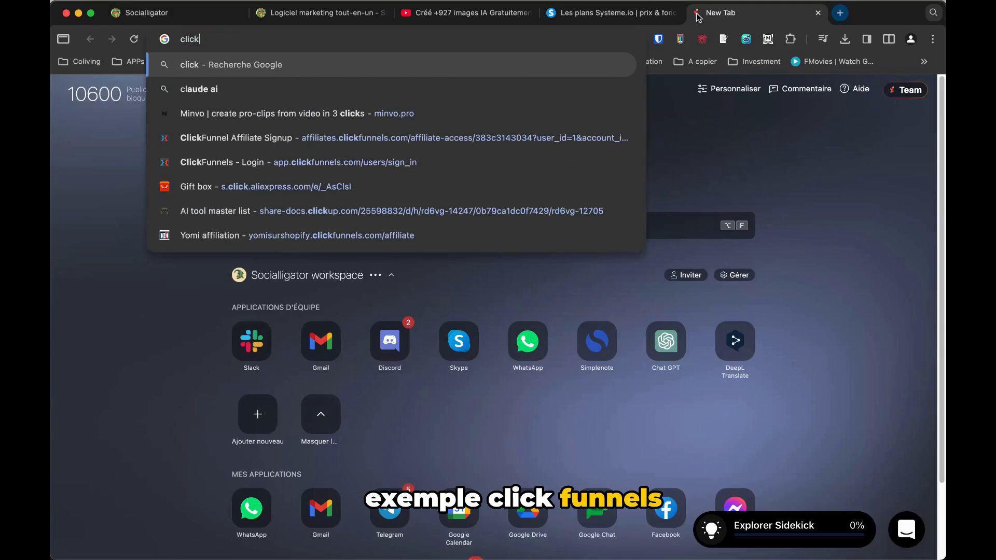
pyautogui.press('Return')
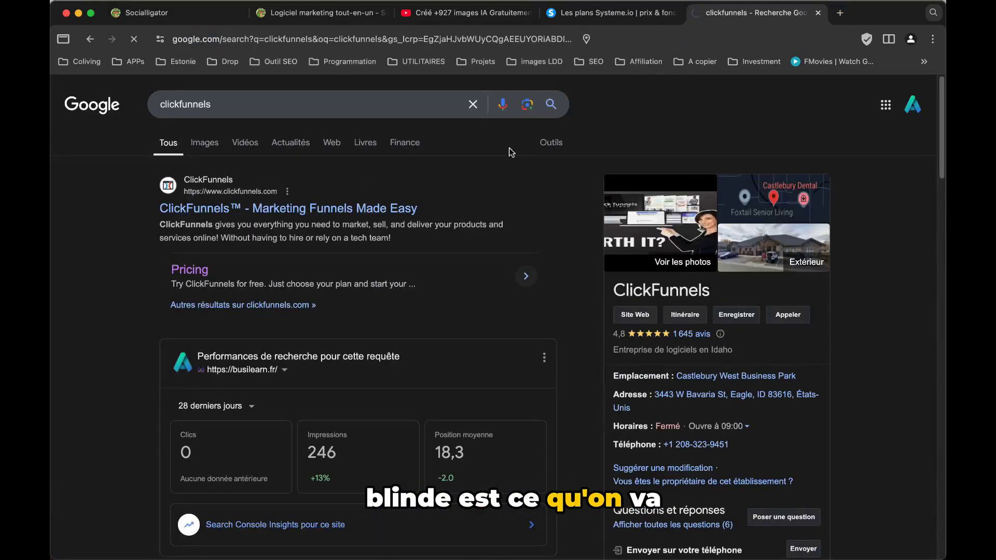
pyautogui.click(515, 262)
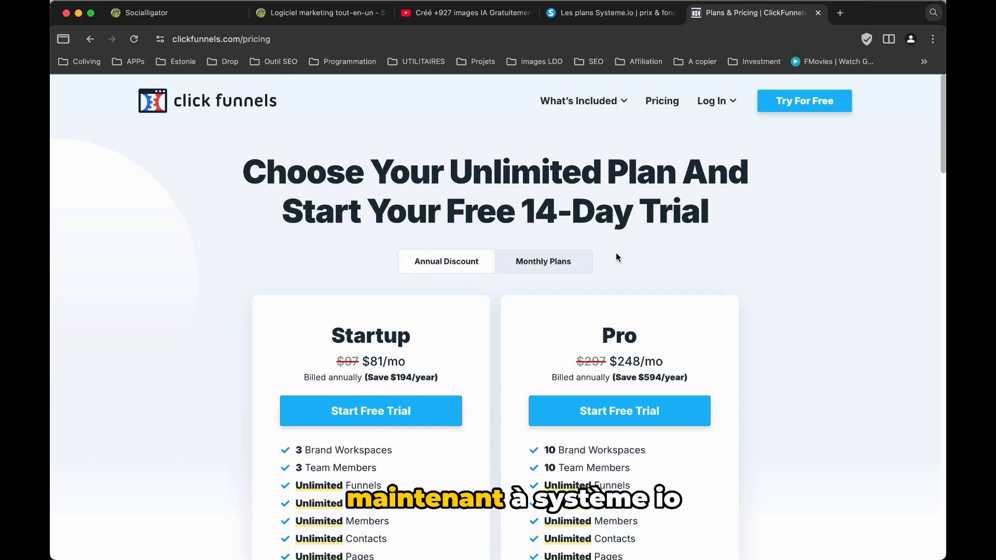
pyautogui.click(543, 262)
pyautogui.scroll(-2, 508, 347)
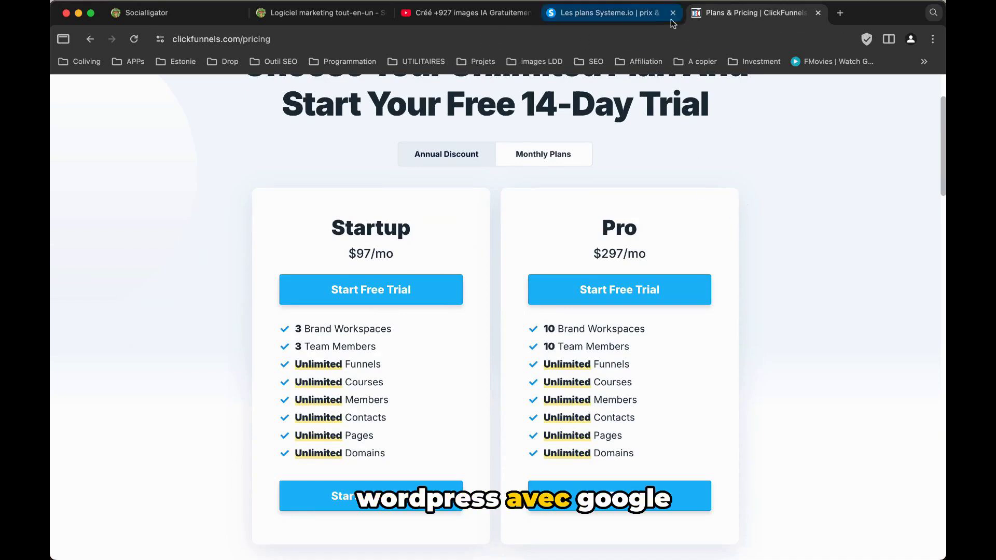
pyautogui.click(463, 40)
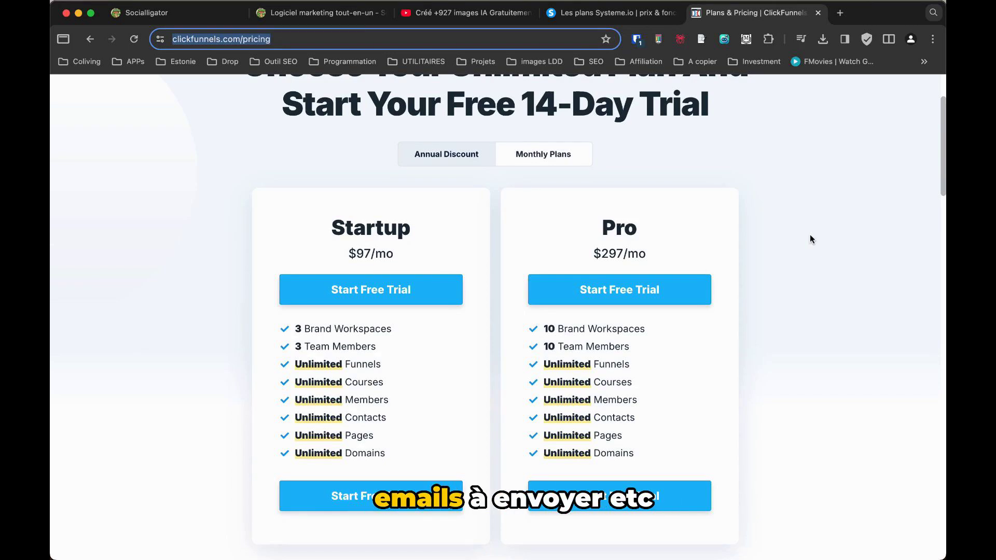
pyautogui.press('super+w')
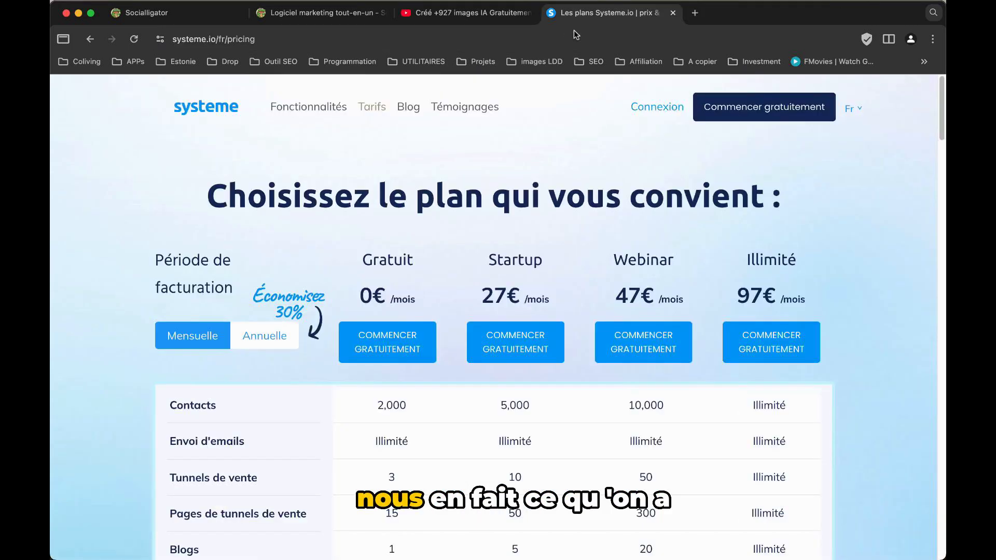
# Step: Examine the Socialligator price comparison between the competing software offers and the all-in-one app
pyautogui.click(342, 18)
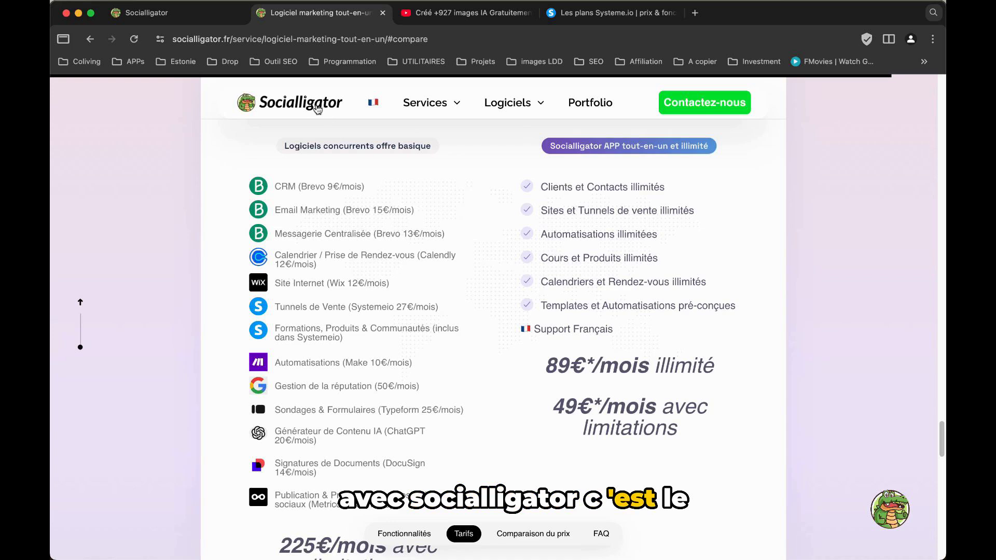
pyautogui.moveTo(425, 108)
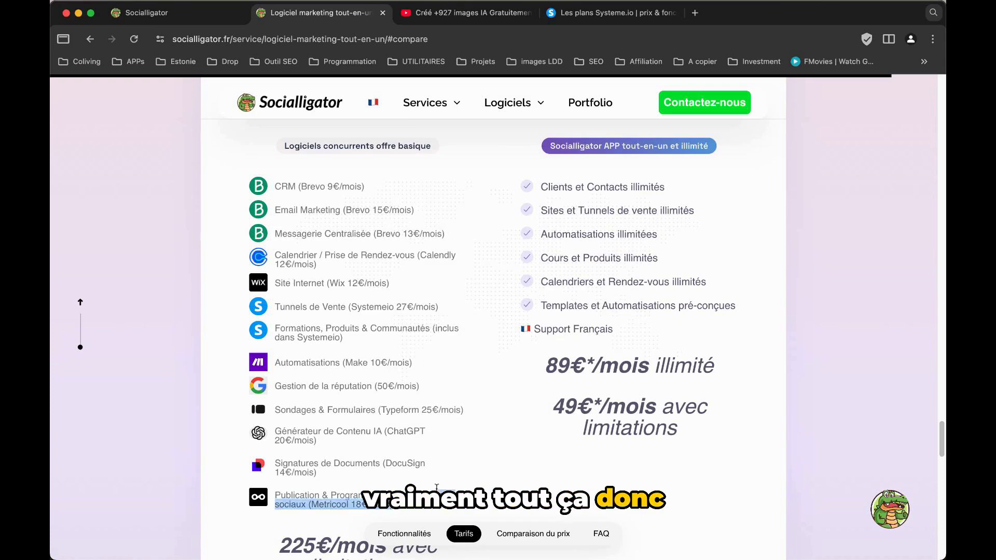
pyautogui.scroll(-1, 429, 324)
pyautogui.scroll(2, 262, 202)
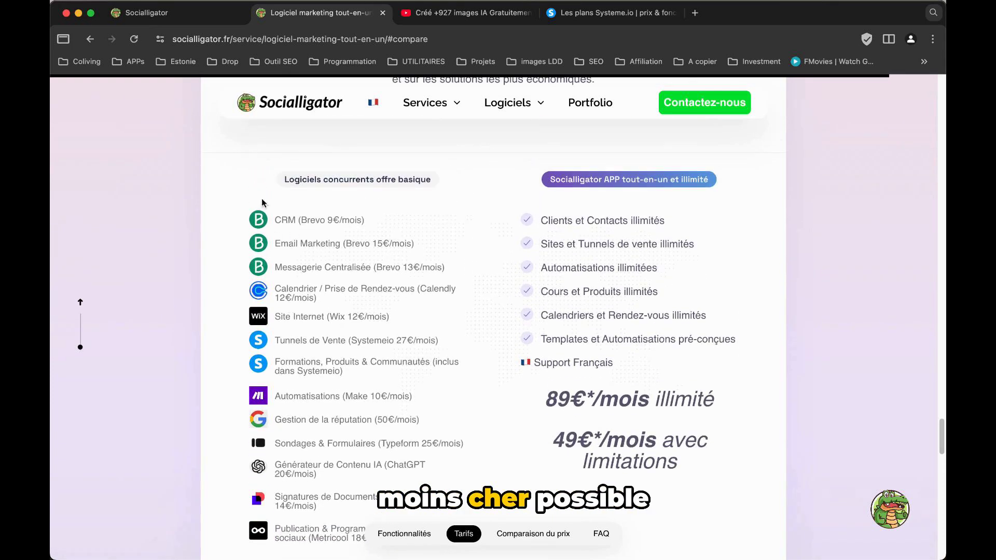
pyautogui.scroll(-1, 415, 244)
pyautogui.scroll(-1, 334, 236)
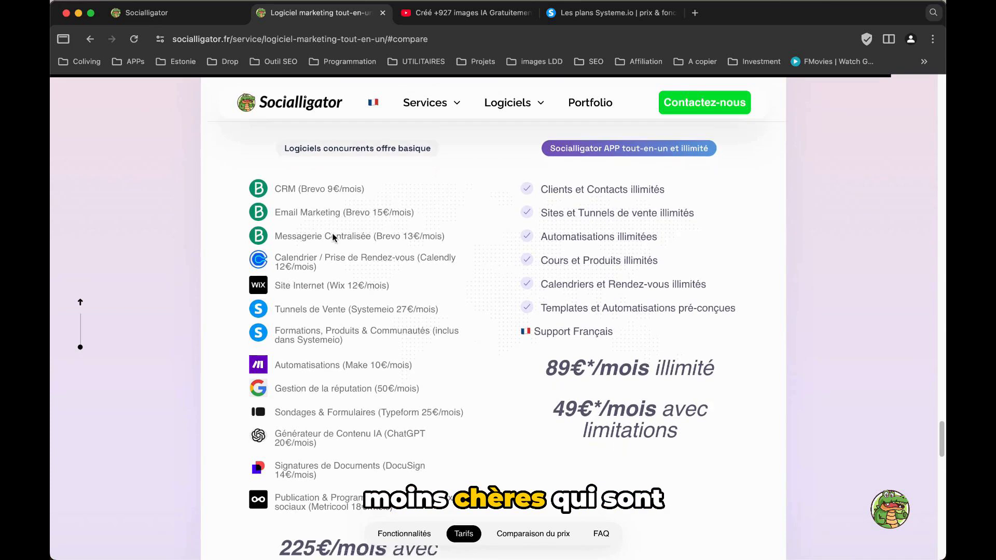
pyautogui.scroll(-2, 768, 285)
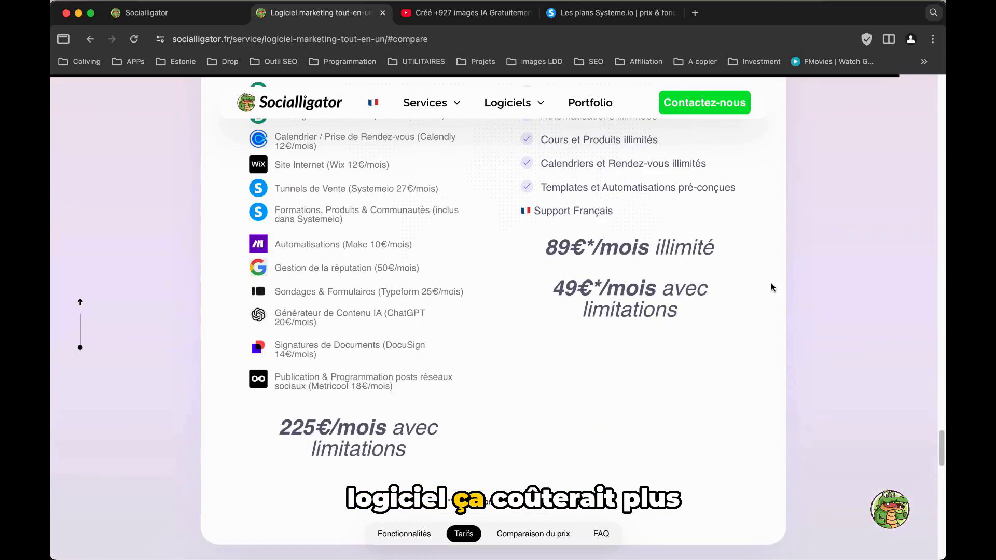
pyautogui.scroll(1, 466, 441)
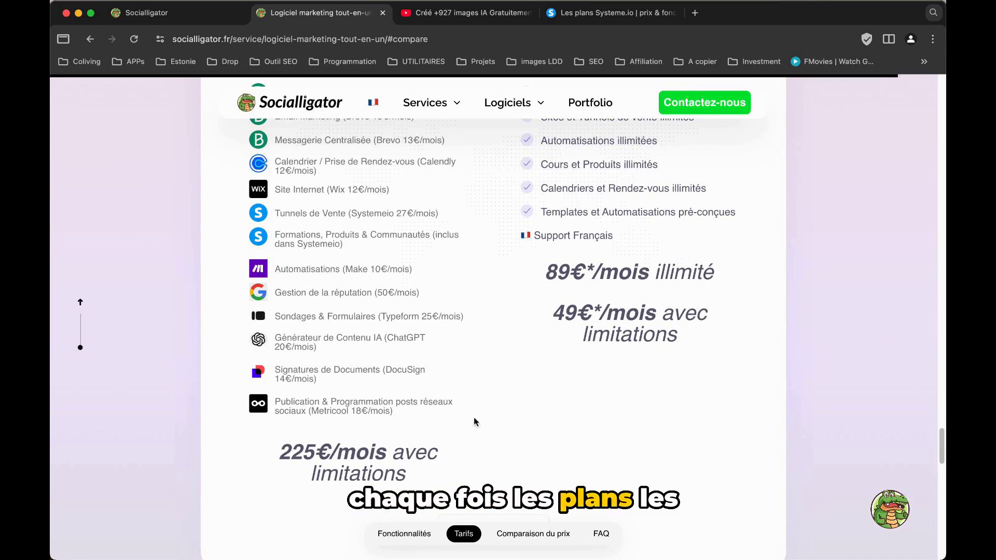
pyautogui.scroll(1, 509, 403)
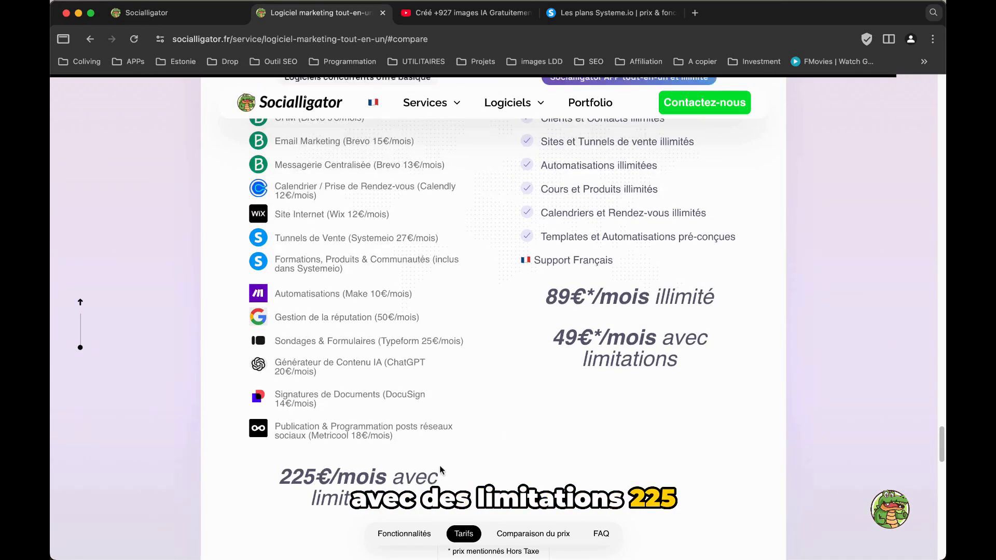
pyautogui.scroll(1, 557, 323)
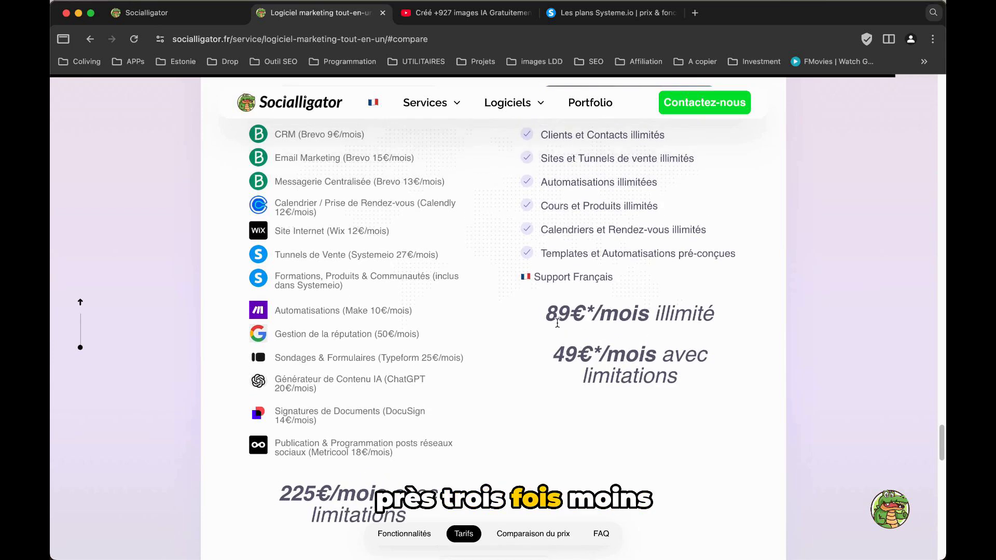
# Step: Check the limitations wording of the cheaper Socialligator plan and the unlimited courses and products feature
pyautogui.moveTo(706, 392); pyautogui.dragTo(608, 375)
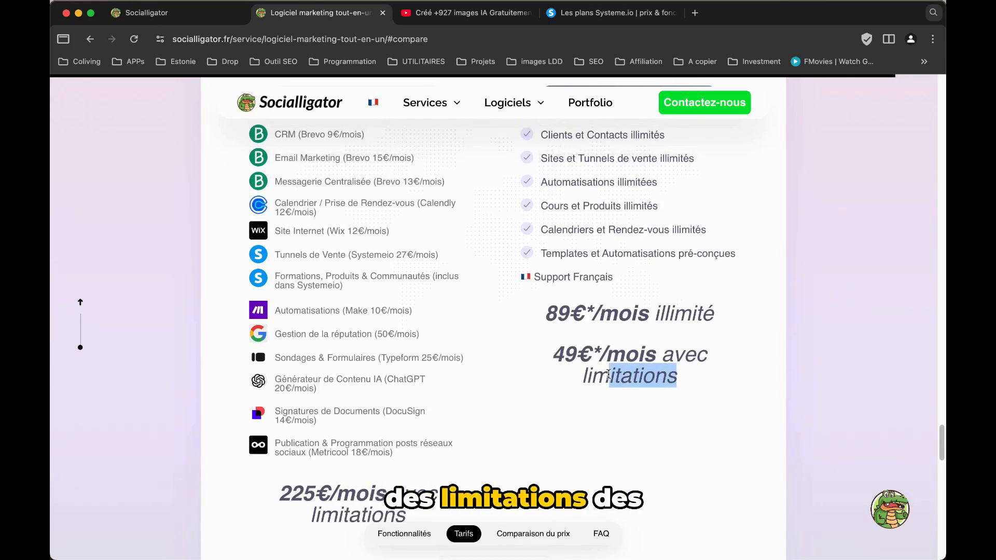
pyautogui.click(709, 414)
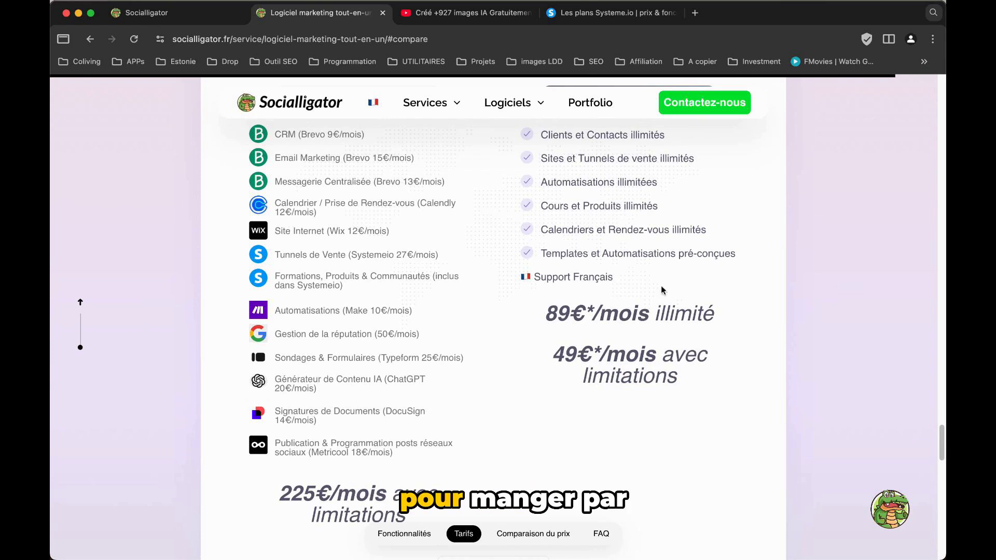
pyautogui.scroll(1, 716, 358)
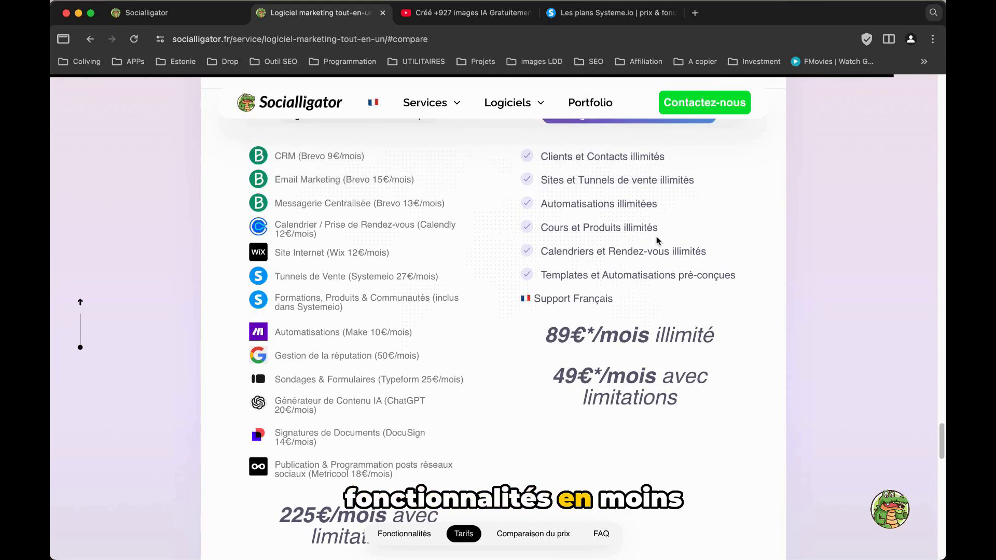
pyautogui.moveTo(657, 228); pyautogui.dragTo(540, 228)
pyautogui.click(610, 231)
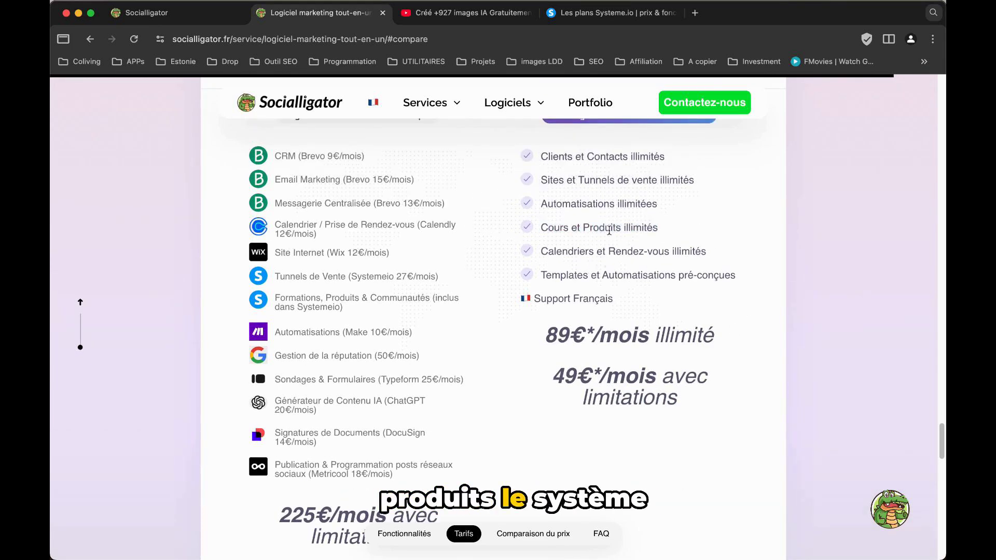
# Step: Switch to the Socialligator app and open the Busilearn funnel from the Sites section
pyautogui.click(174, 17)
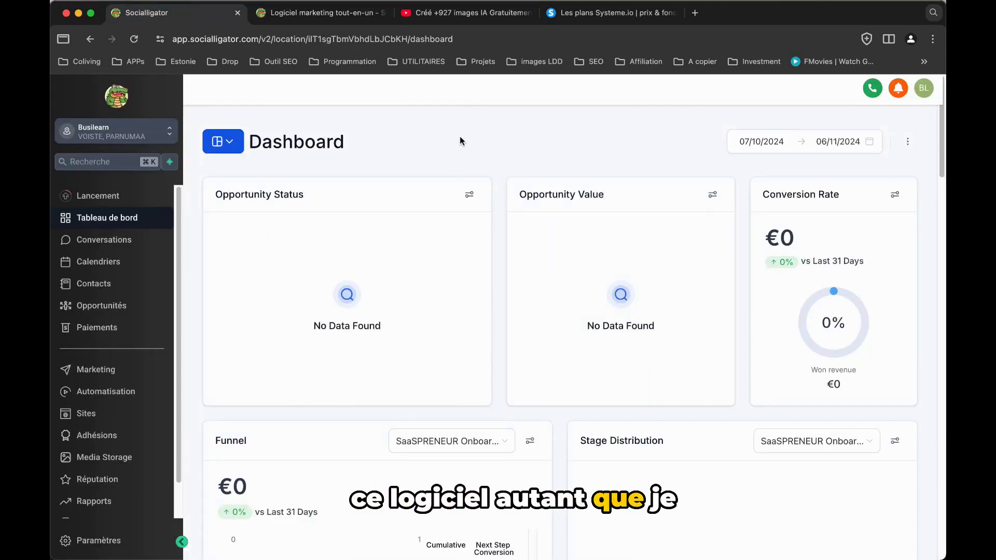
pyautogui.click(127, 369)
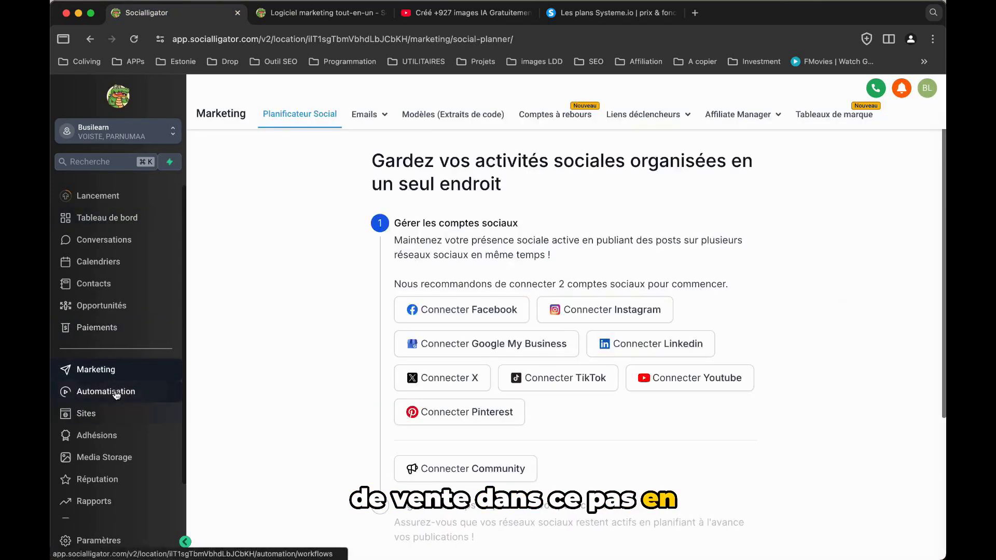
pyautogui.click(98, 391)
pyautogui.click(98, 413)
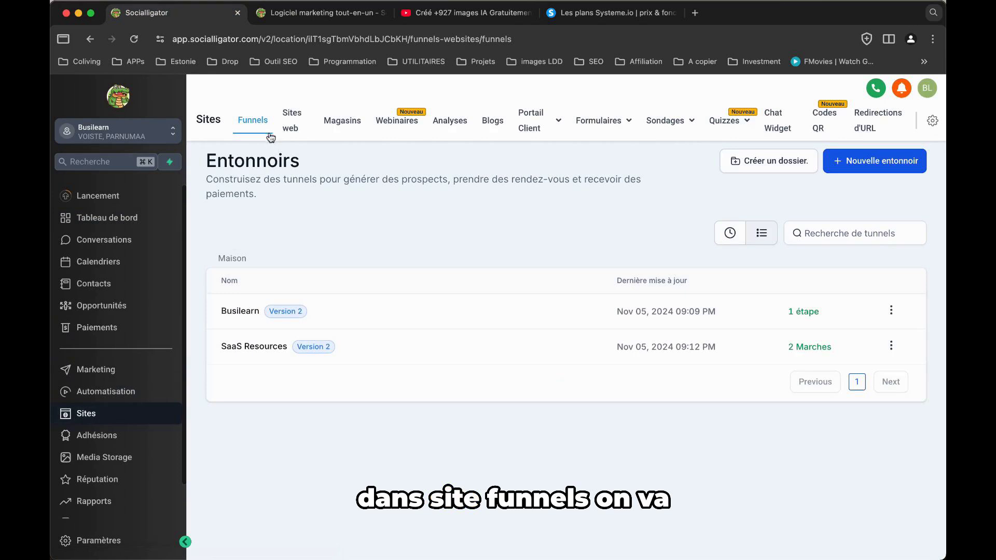
pyautogui.click(246, 313)
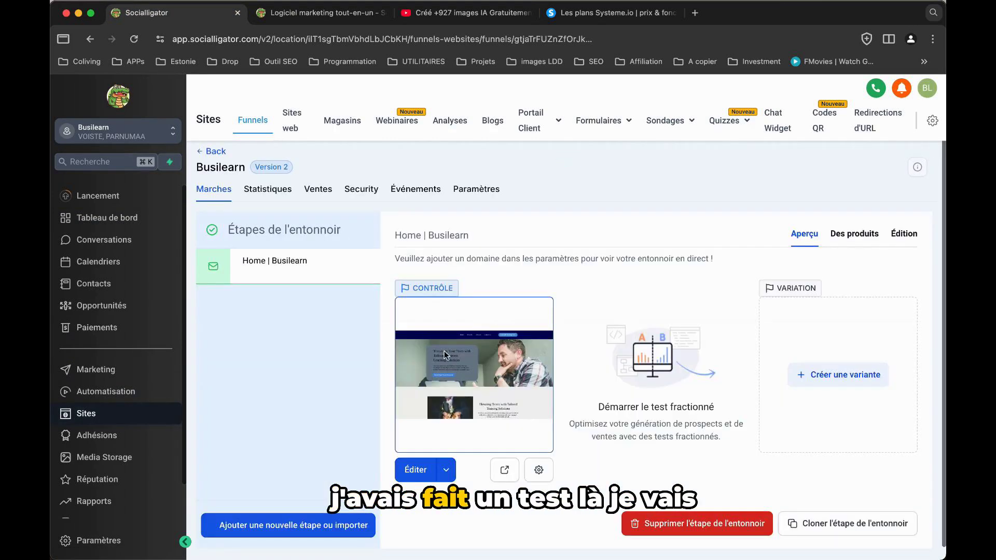
# Step: Delete the Home | Busilearn funnel step, confirming with DELETE
pyautogui.click(697, 523)
pyautogui.write('DE')
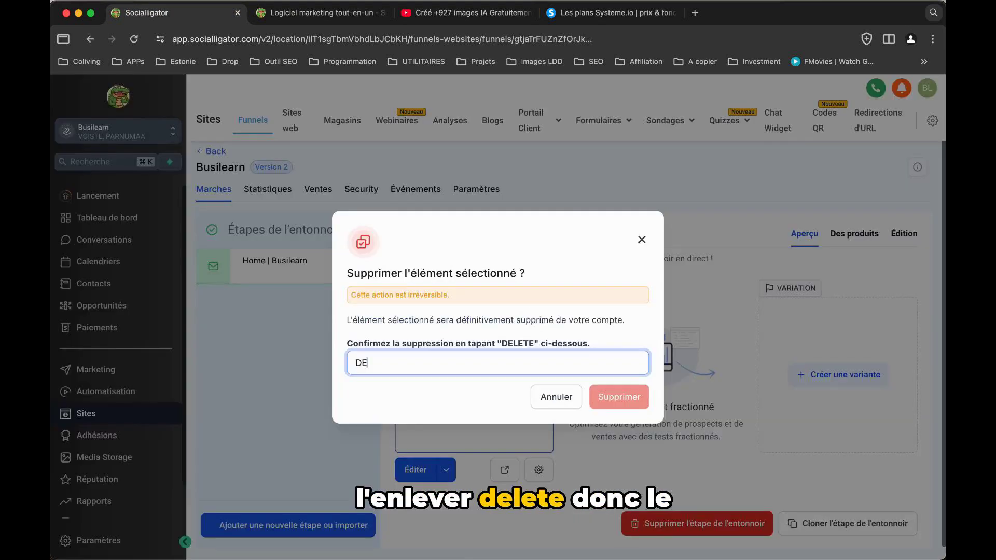
pyautogui.write('LETE')
pyautogui.press('Return')
# Step: Delete the entire Busilearn funnel from its settings, confirming with DELETE
pyautogui.click(485, 190)
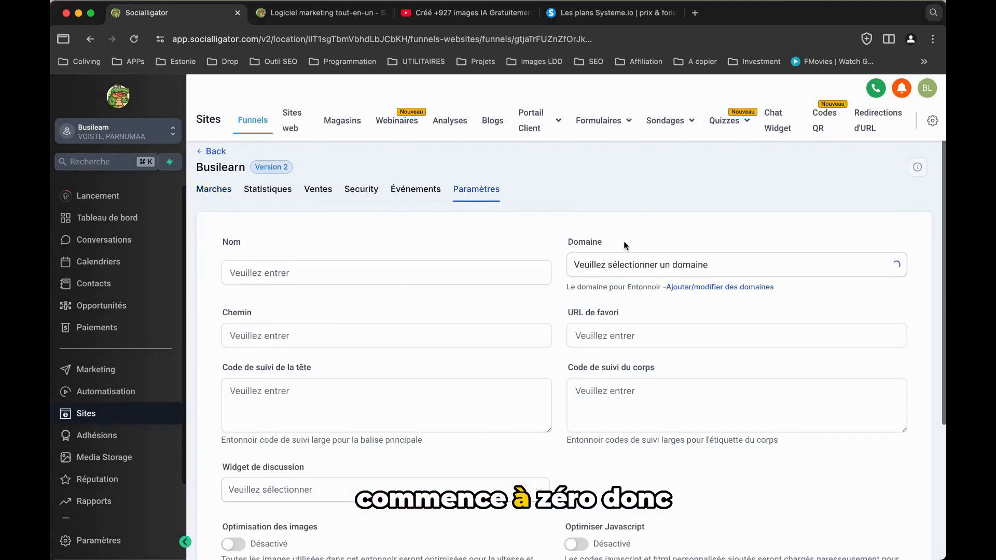
pyautogui.scroll(-10, 571, 338)
pyautogui.click(783, 488)
pyautogui.click(488, 355)
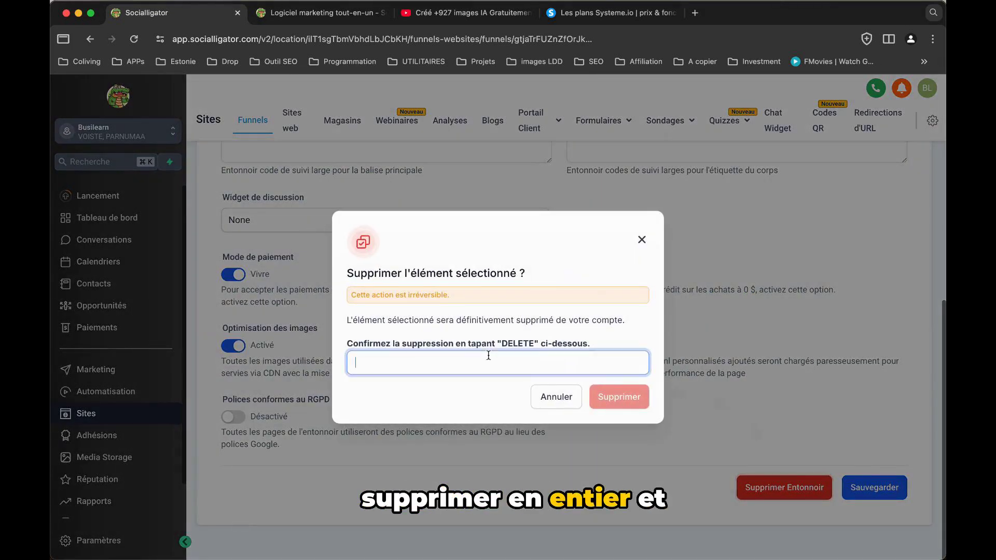
pyautogui.write('DELETE')
pyautogui.click(619, 397)
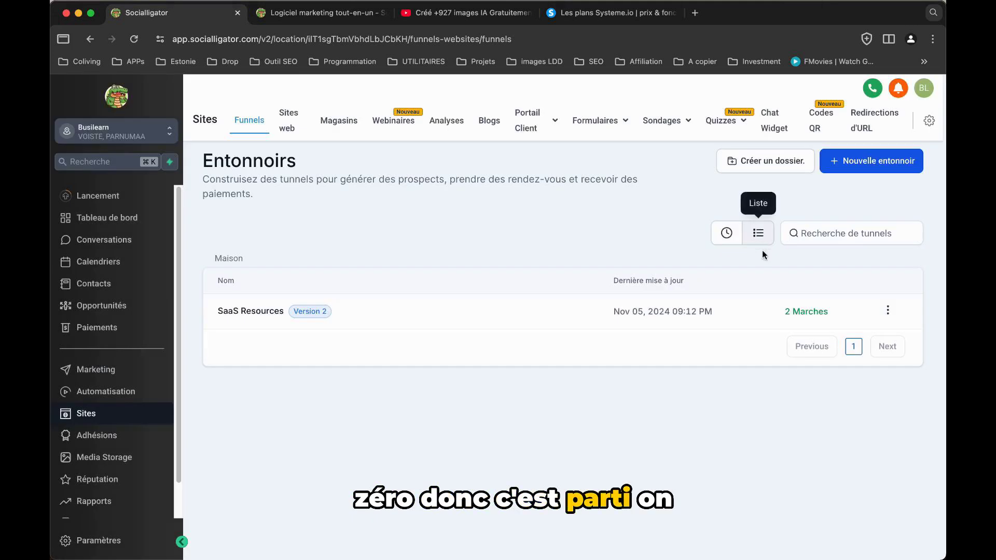
# Step: Start a new funnel based on a prebuilt template and open the template library
pyautogui.click(872, 160)
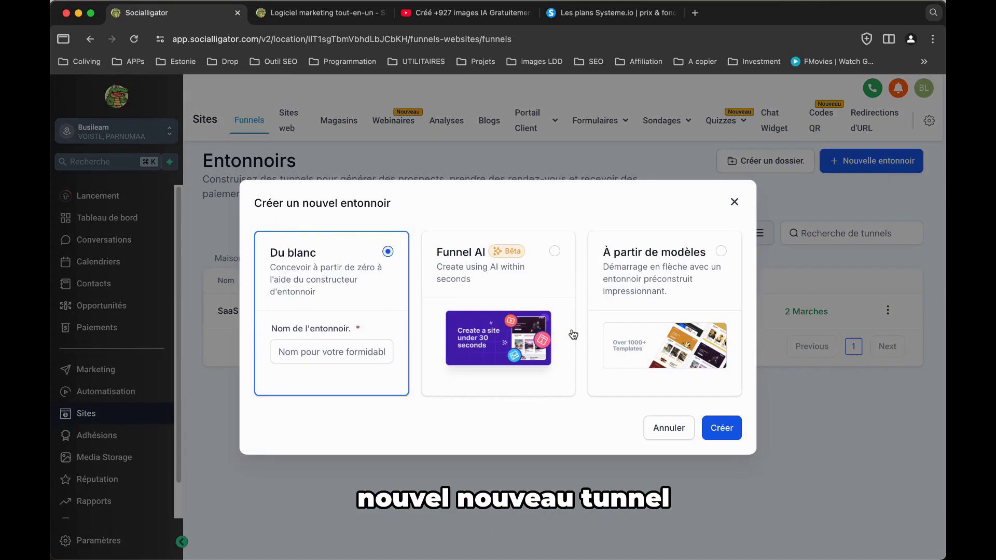
pyautogui.click(653, 279)
pyautogui.click(720, 430)
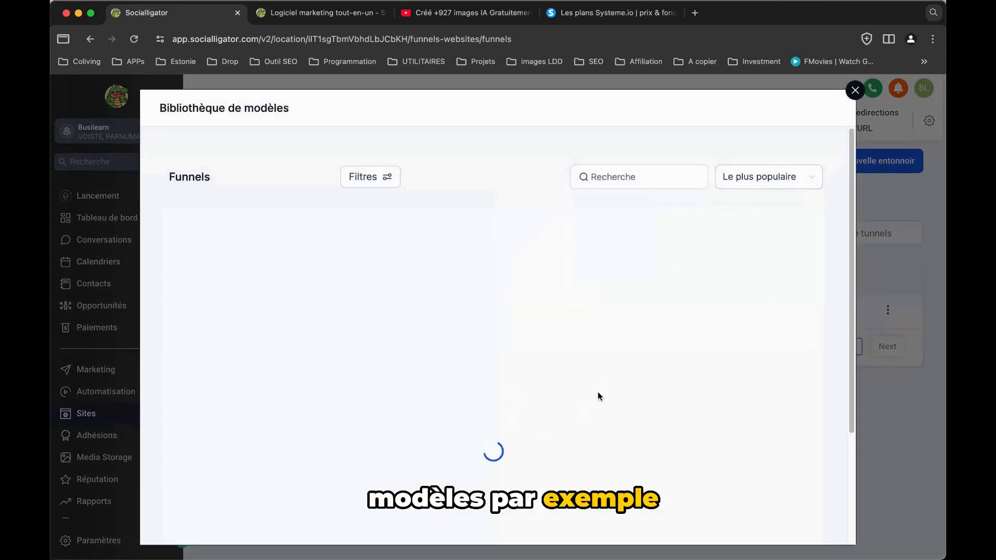
# Step: Browse the funnel template categories, filter the templates by Offer, Discount, & Coupon, and close the library
pyautogui.scroll(-1, 384, 301)
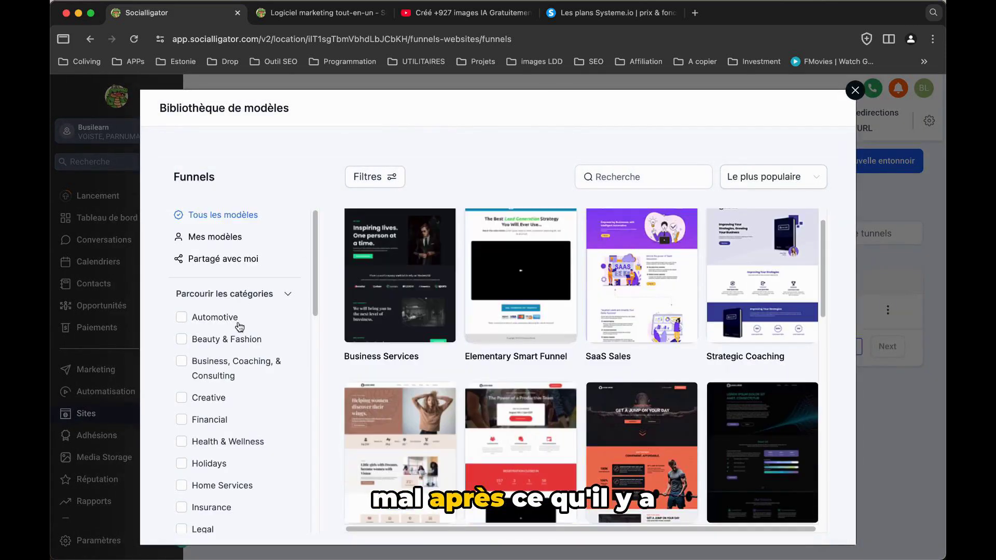
pyautogui.scroll(-6, 303, 289)
pyautogui.scroll(-5, 265, 347)
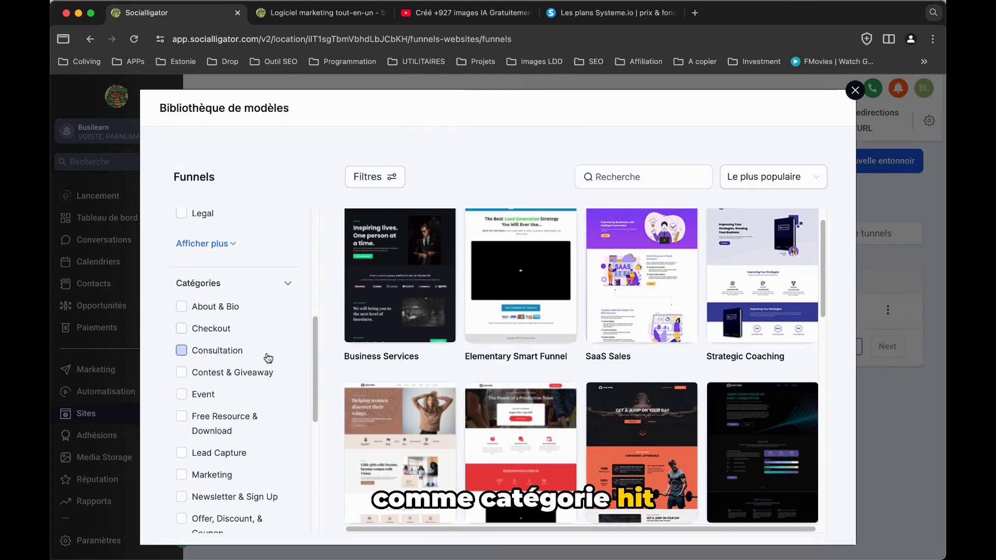
pyautogui.click(202, 436)
pyautogui.scroll(-4, 254, 394)
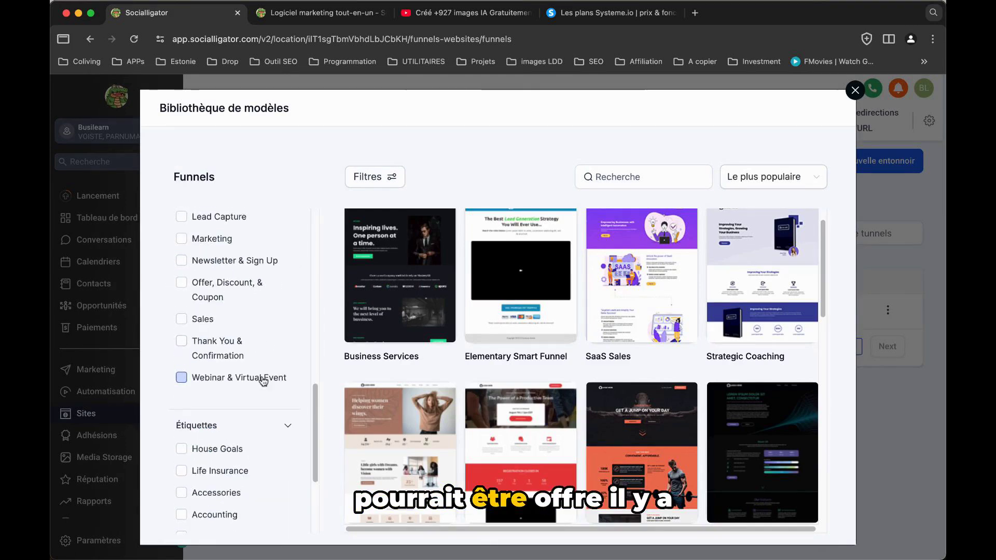
pyautogui.scroll(3, 249, 373)
pyautogui.click(218, 358)
pyautogui.scroll(-7, 568, 372)
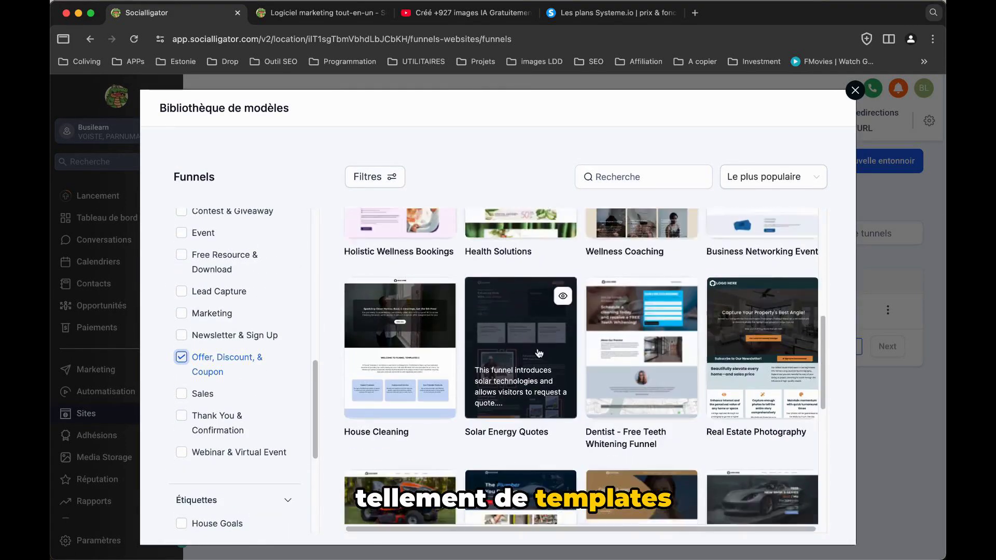
pyautogui.scroll(-3, 575, 318)
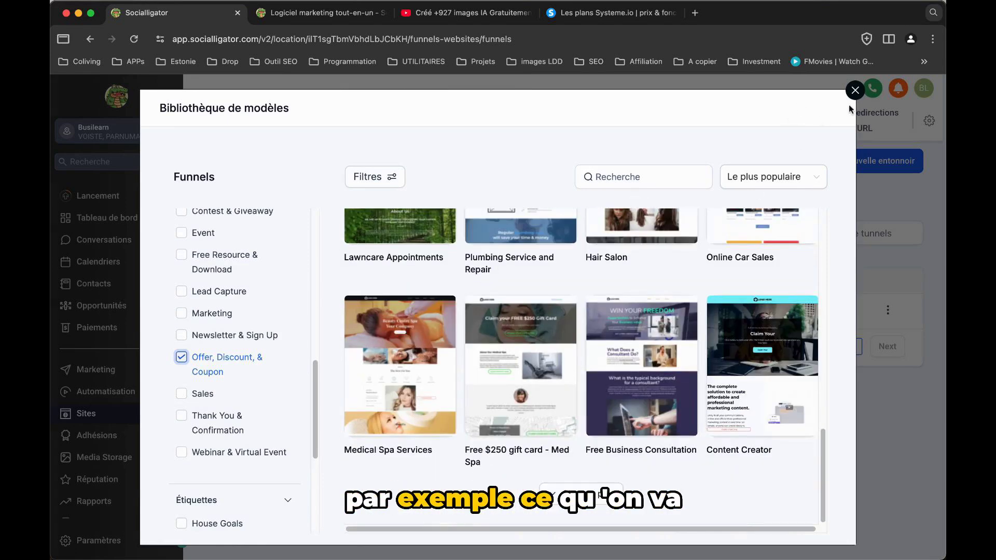
pyautogui.click(855, 90)
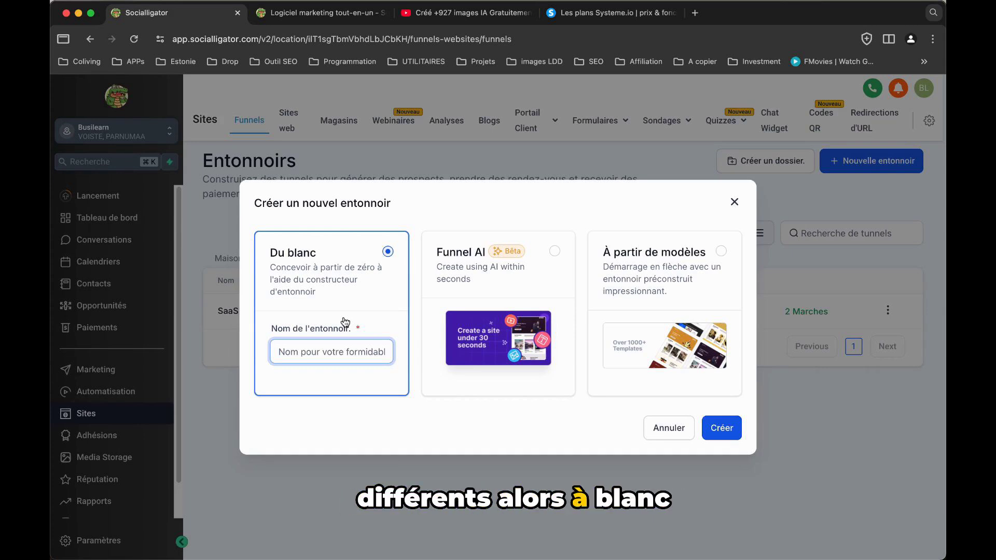
# Step: Create a new blank funnel named Piclumen Automa
pyautogui.write('Pic')
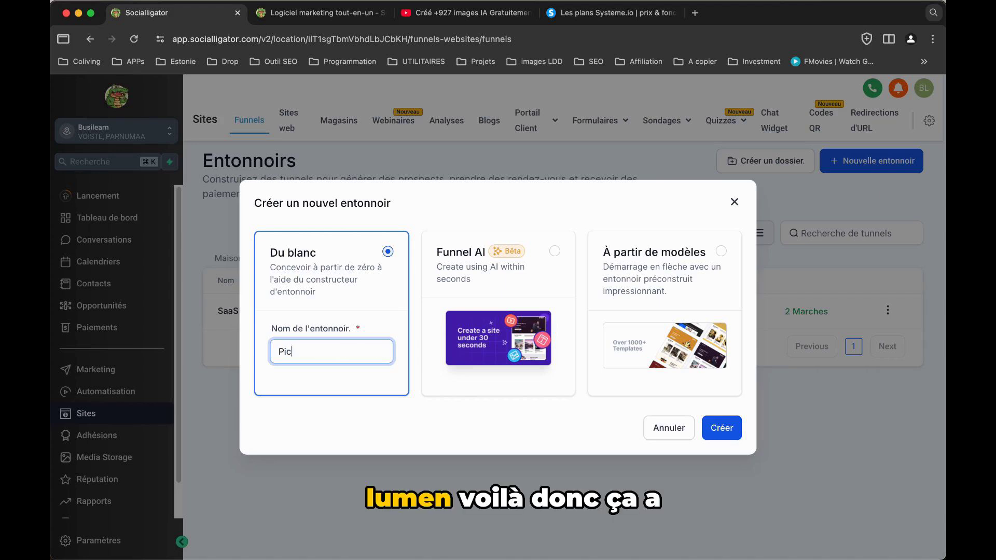
pyautogui.write('lumen Automa')
pyautogui.press('Return')
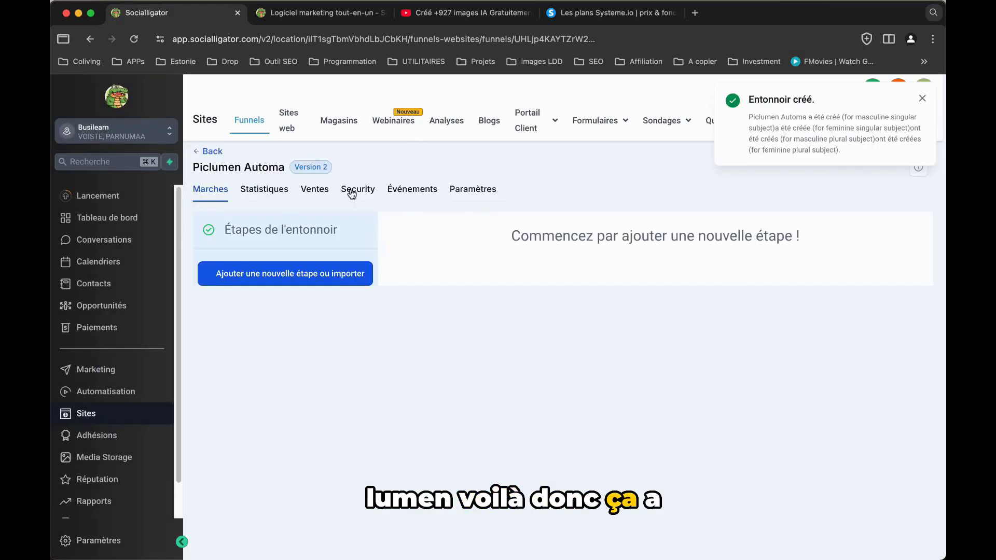
# Step: Look through the Piclumen Automa funnel's statistics, sales and events pages
pyautogui.click(273, 191)
pyautogui.click(317, 194)
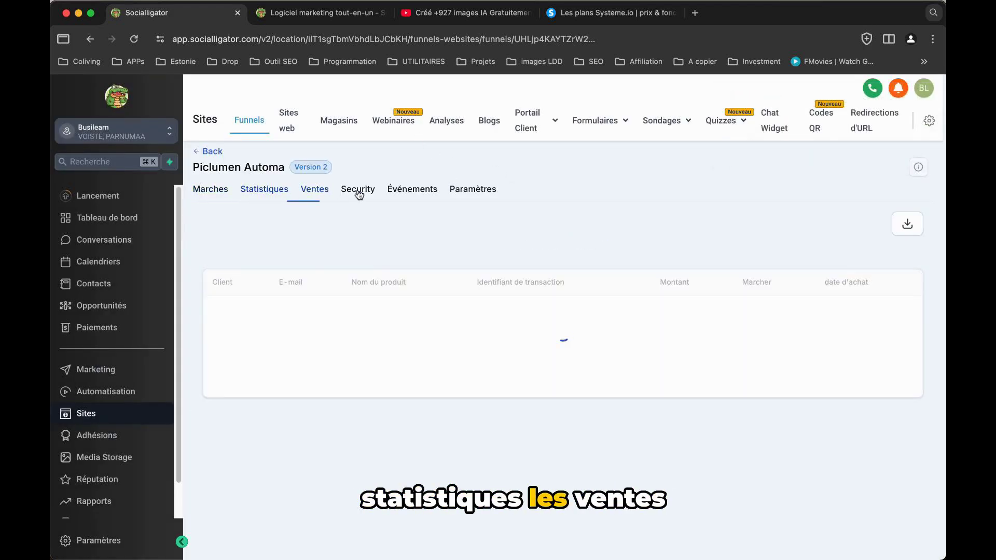
pyautogui.click(413, 193)
# Step: Examine the funnel's settings, including the domain, tracking code, chat widget, payment mode and optimization options
pyautogui.click(489, 196)
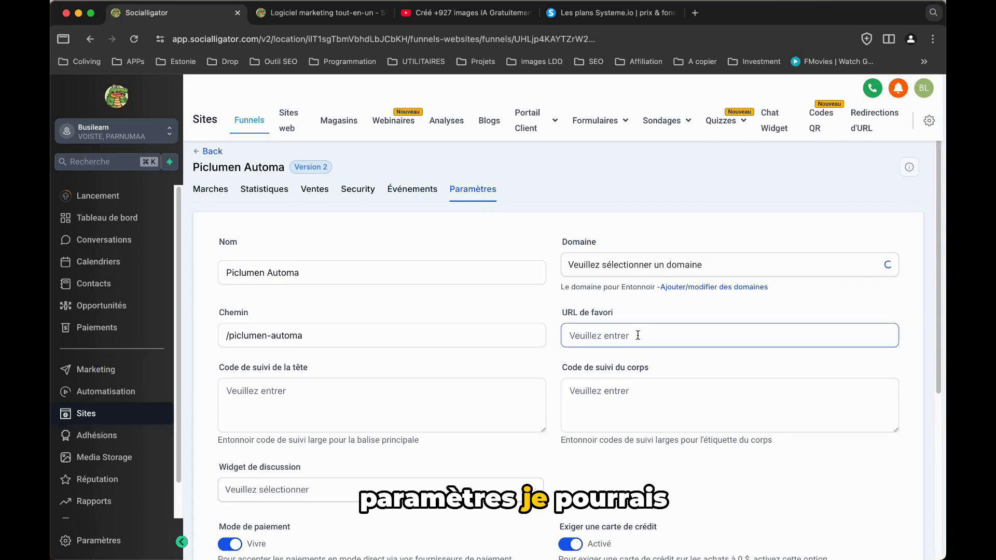
pyautogui.click(688, 266)
pyautogui.click(715, 225)
pyautogui.scroll(-1, 552, 308)
pyautogui.scroll(-4, 552, 309)
pyautogui.click(529, 292)
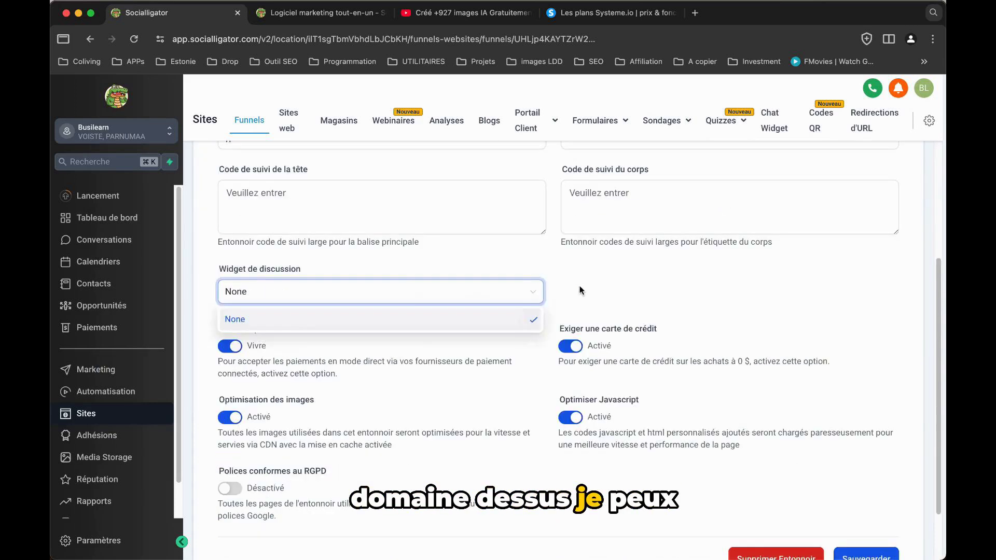
pyautogui.click(580, 290)
pyautogui.scroll(-2, 544, 354)
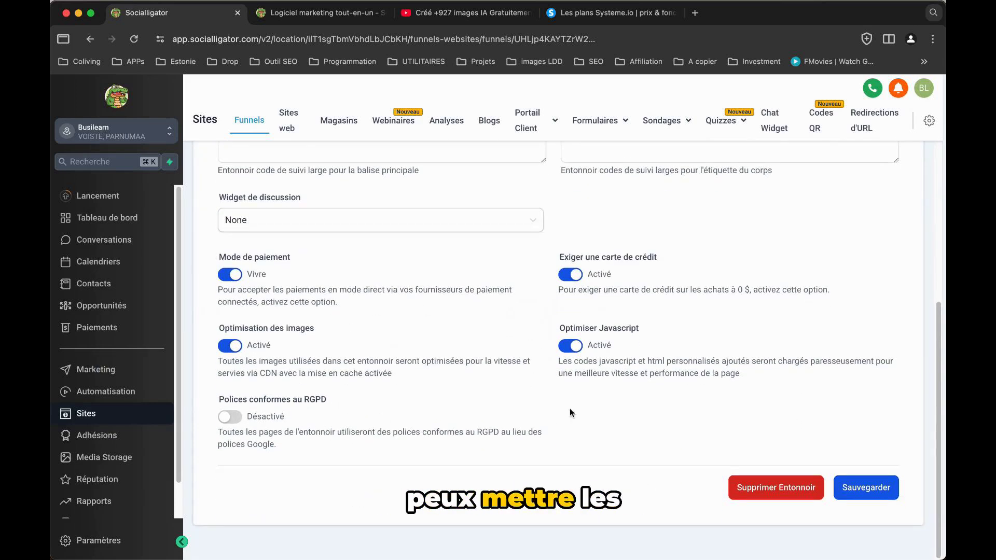
pyautogui.scroll(3, 368, 419)
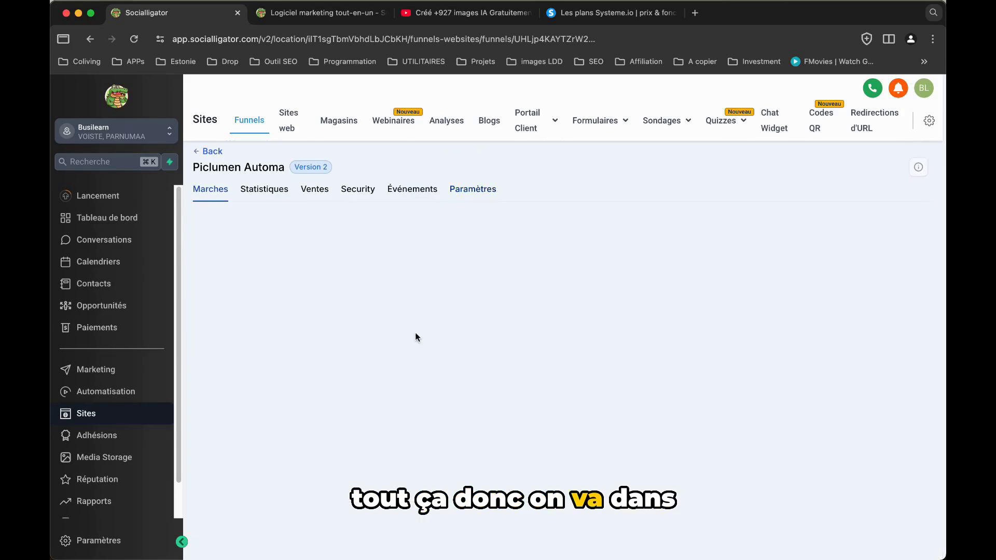
# Step: Add a funnel step named Offres, leaving its path empty, and open its page for editing
pyautogui.click(332, 274)
pyautogui.write('Of')
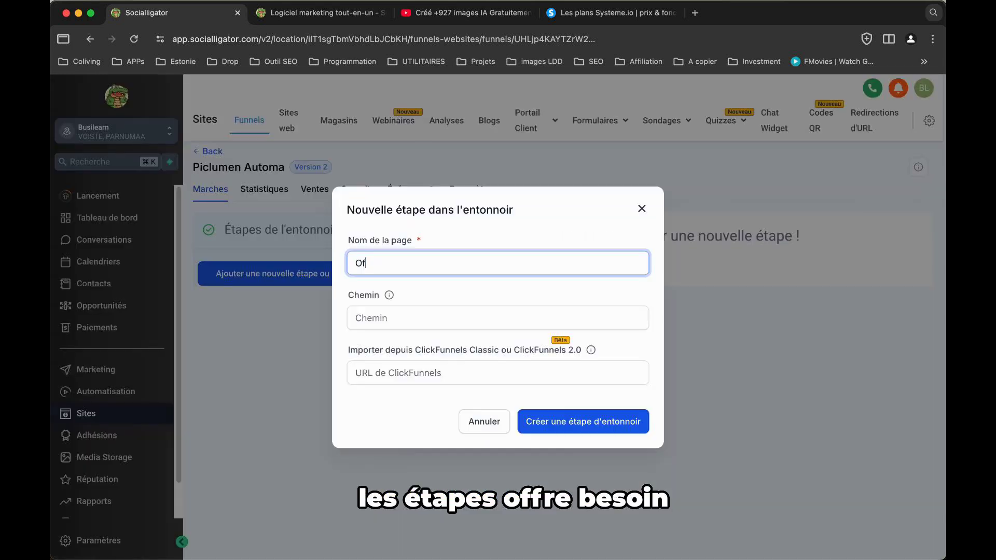
pyautogui.write('fres')
pyautogui.press('Tab')
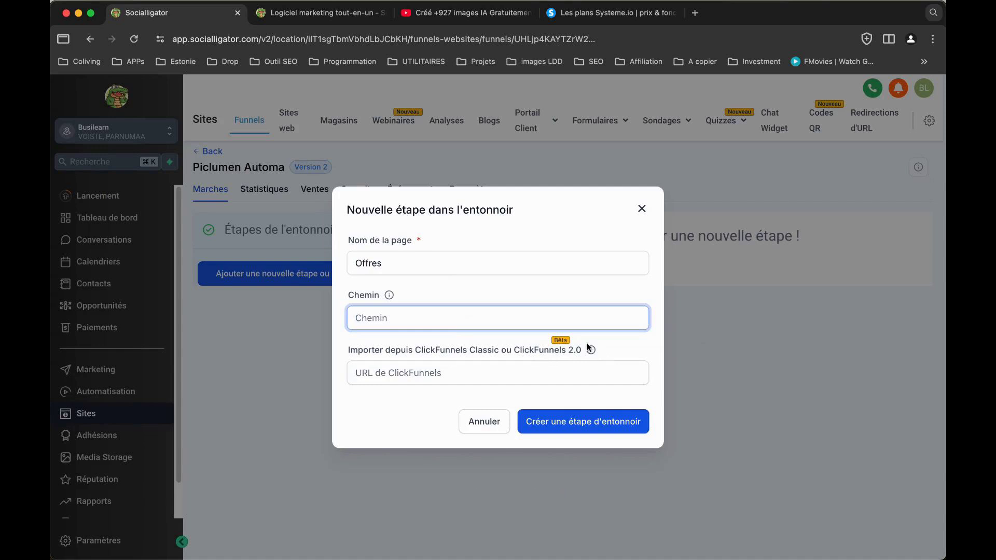
pyautogui.click(625, 420)
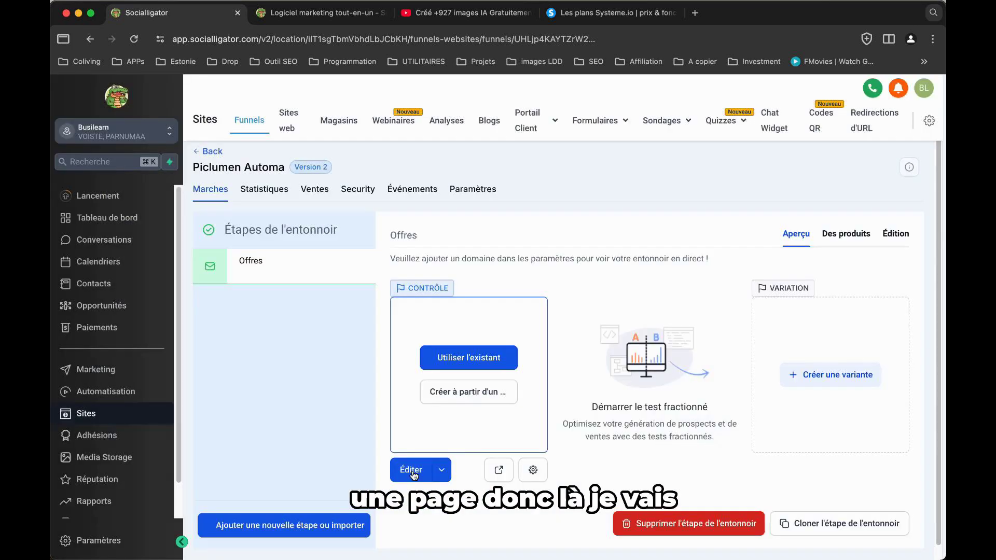
pyautogui.click(411, 470)
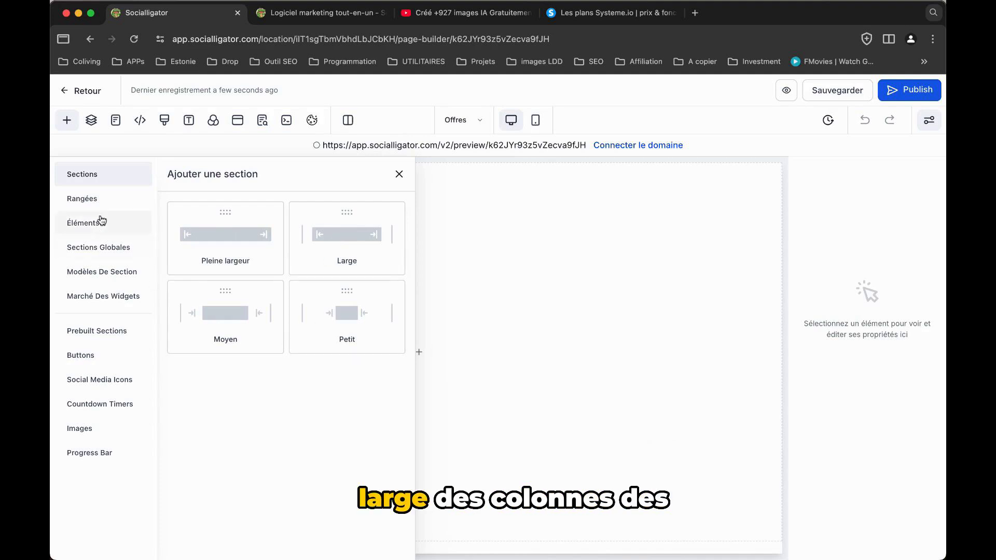
# Step: Look through the page builder's rows, elements, global sections, section templates and widget marketplace
pyautogui.click(91, 203)
pyautogui.click(123, 218)
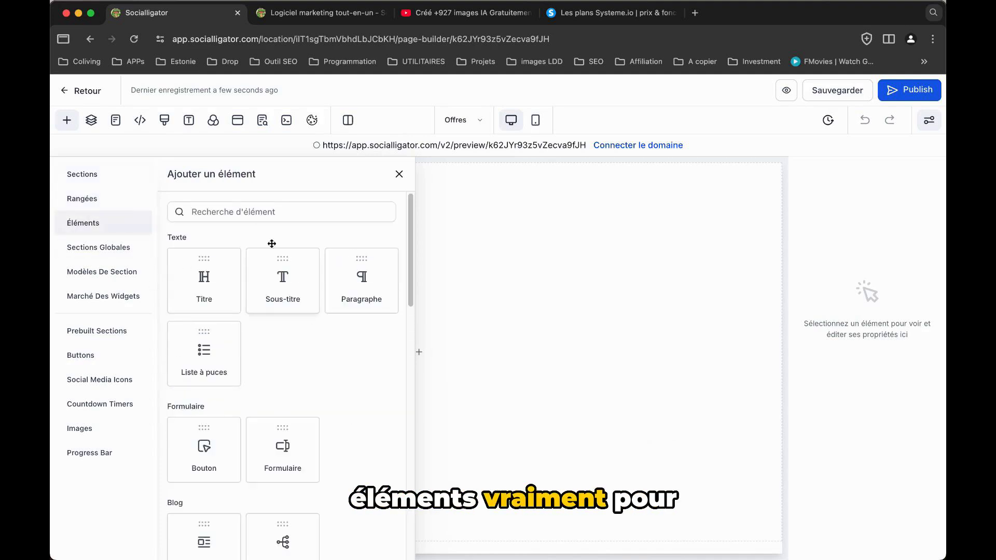
pyautogui.click(115, 252)
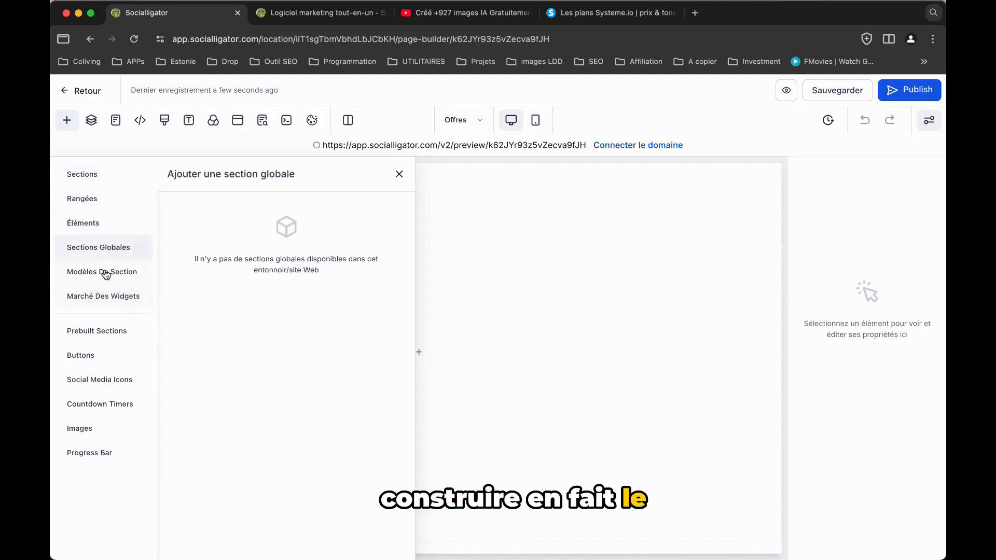
pyautogui.click(106, 273)
pyautogui.click(114, 298)
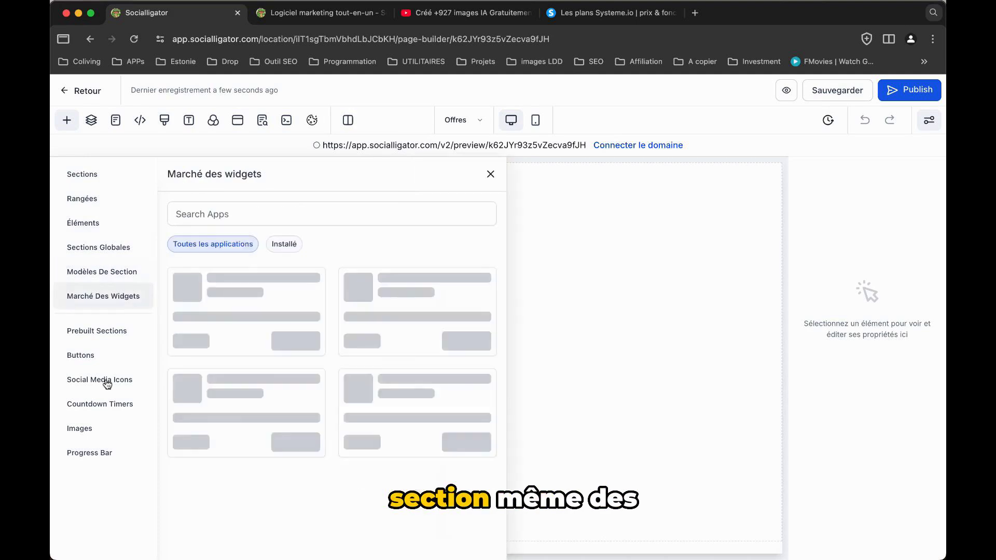
# Step: Add the prebuilt Welcome section with a light background, centered headline and video to the empty Offres page
pyautogui.click(117, 331)
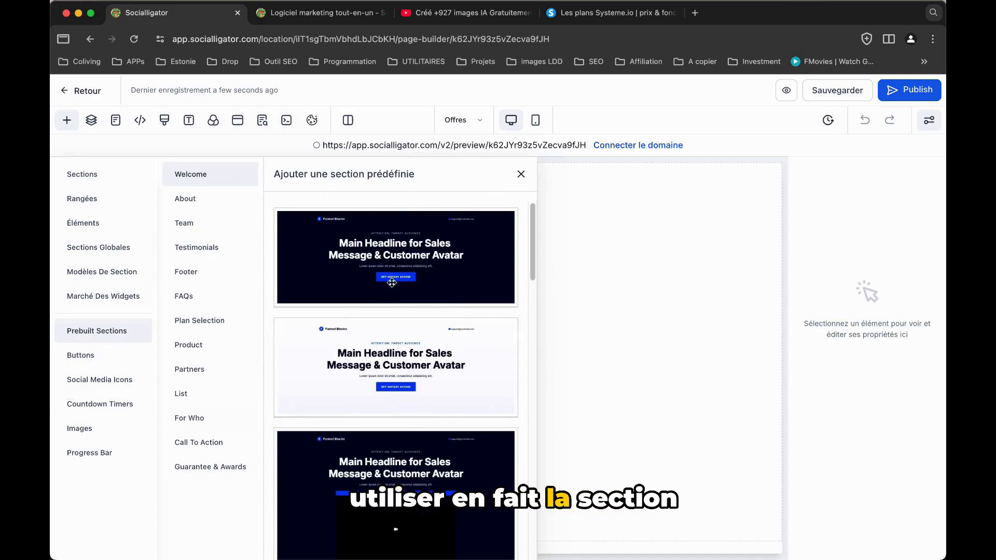
pyautogui.scroll(-2, 443, 318)
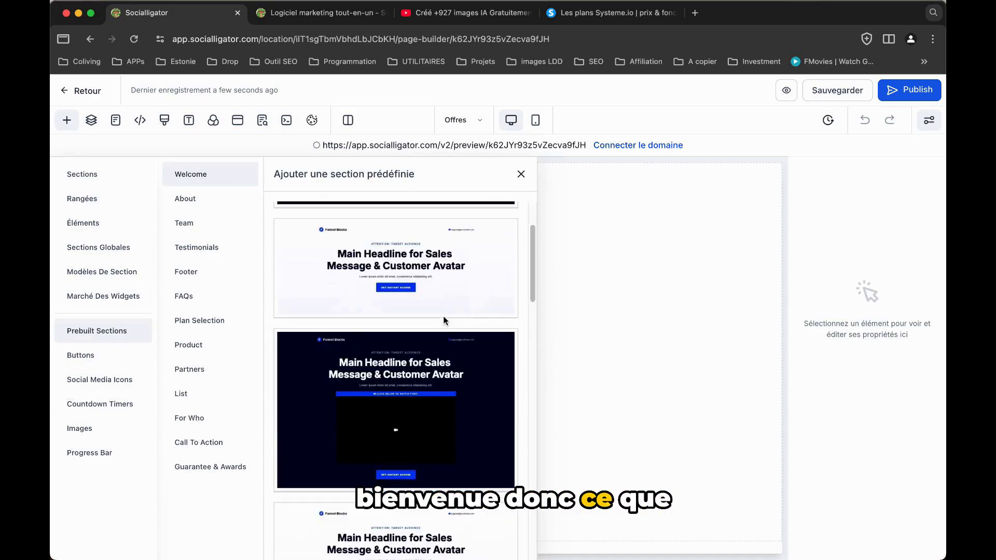
pyautogui.scroll(-1, 425, 306)
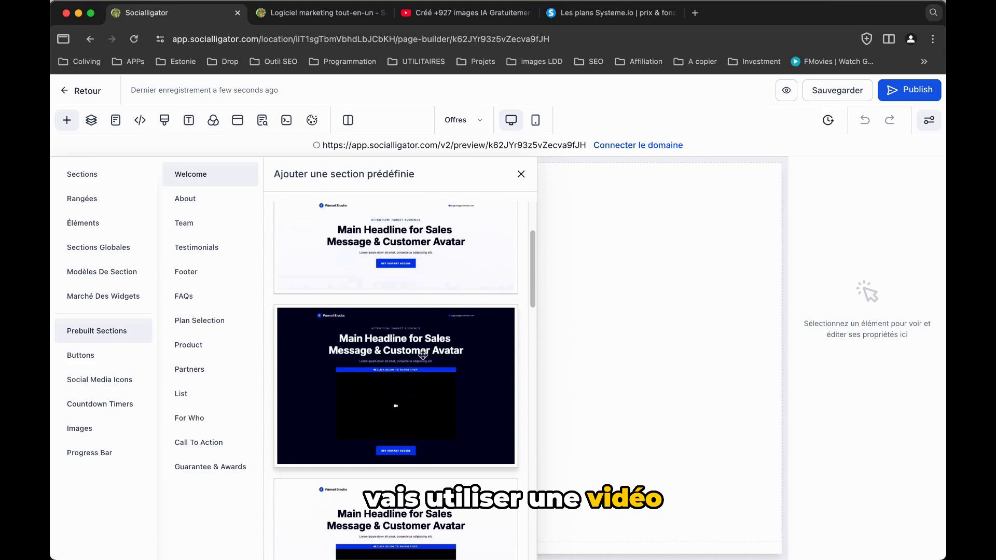
pyautogui.scroll(-3, 431, 373)
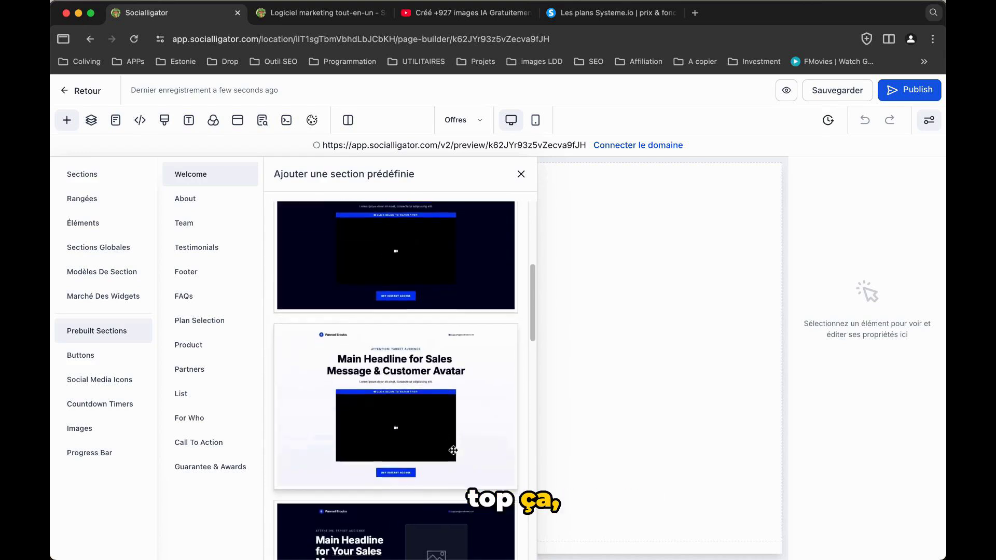
pyautogui.scroll(-2, 453, 450)
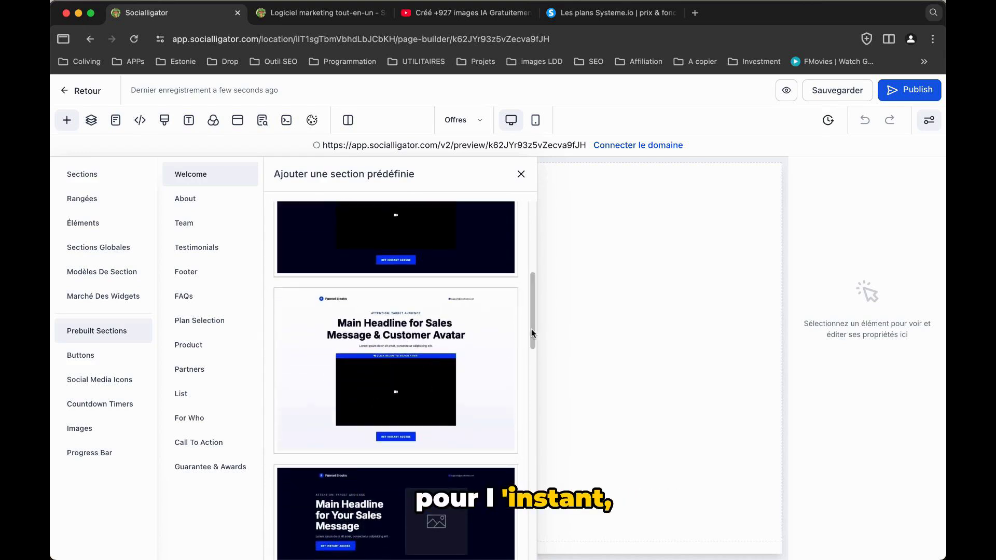
pyautogui.moveTo(531, 332); pyautogui.dragTo(536, 477)
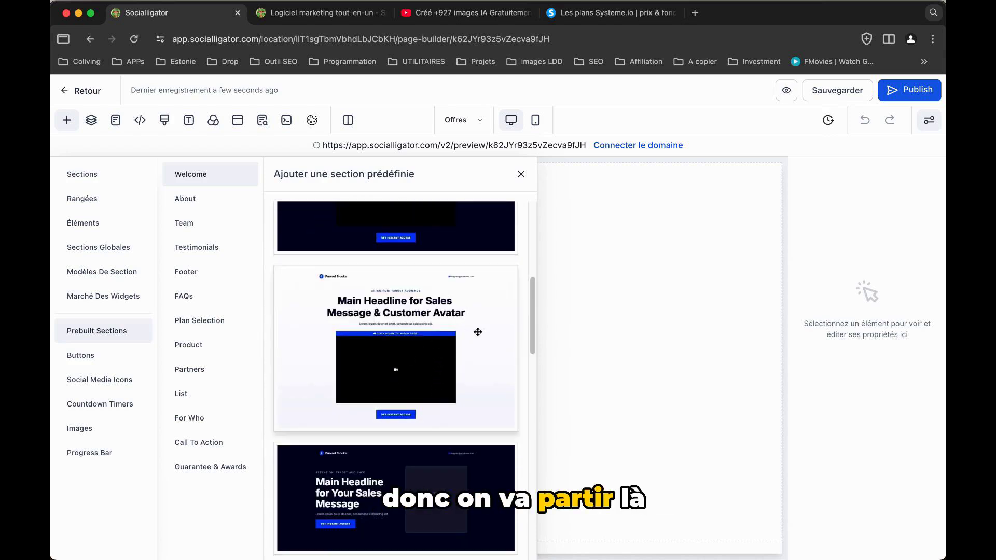
pyautogui.moveTo(448, 357); pyautogui.dragTo(695, 293)
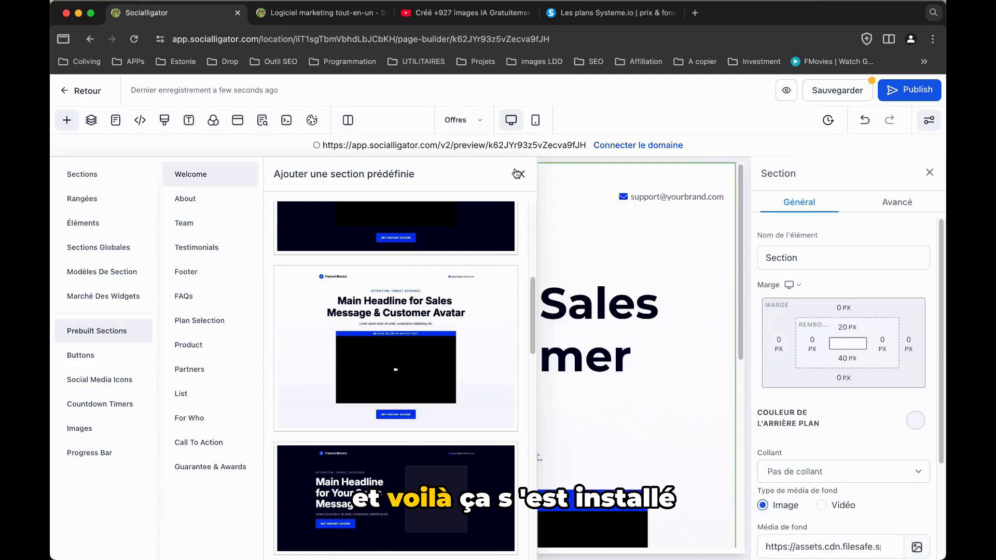
pyautogui.click(519, 174)
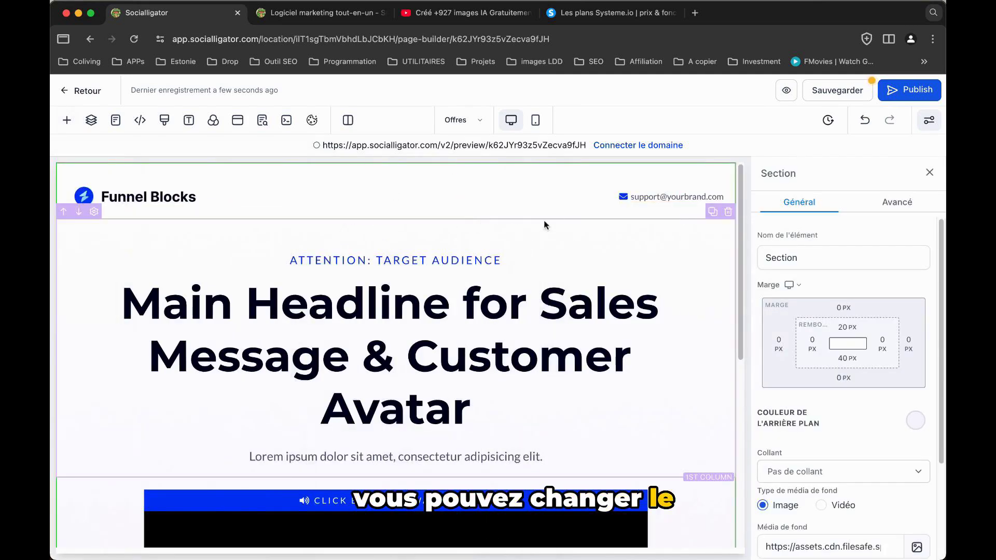
# Step: Change the headline to "Créez des images en illimité et en automatique" and the line above to "CRÉEZ DES IMAGES MÊME EN DORMANT 😴"
pyautogui.tripleClick(403, 319)
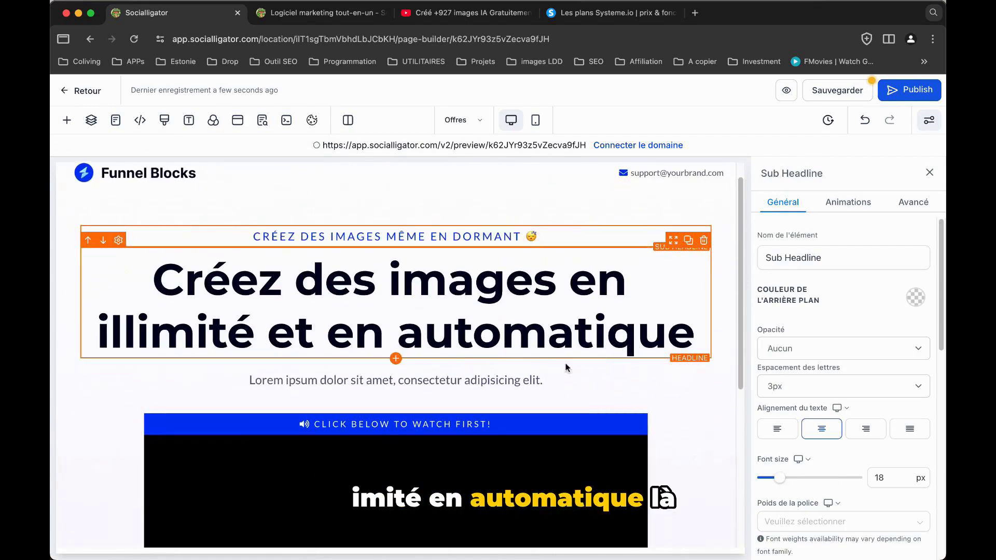
pyautogui.scroll(-3, 518, 378)
# Step: Set a YouTube URL for the video block and change the blue banner above it to "VOICI L'EXPLICATION DU SYSTEME"
pyautogui.click(440, 396)
pyautogui.scroll(-1, 632, 309)
pyautogui.scroll(-2, 843, 405)
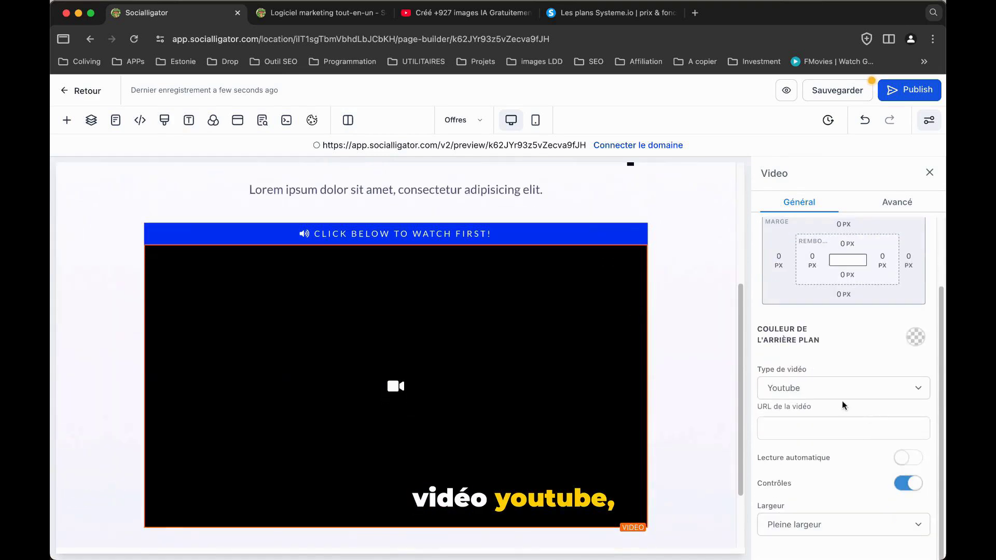
pyautogui.scroll(-1, 519, 415)
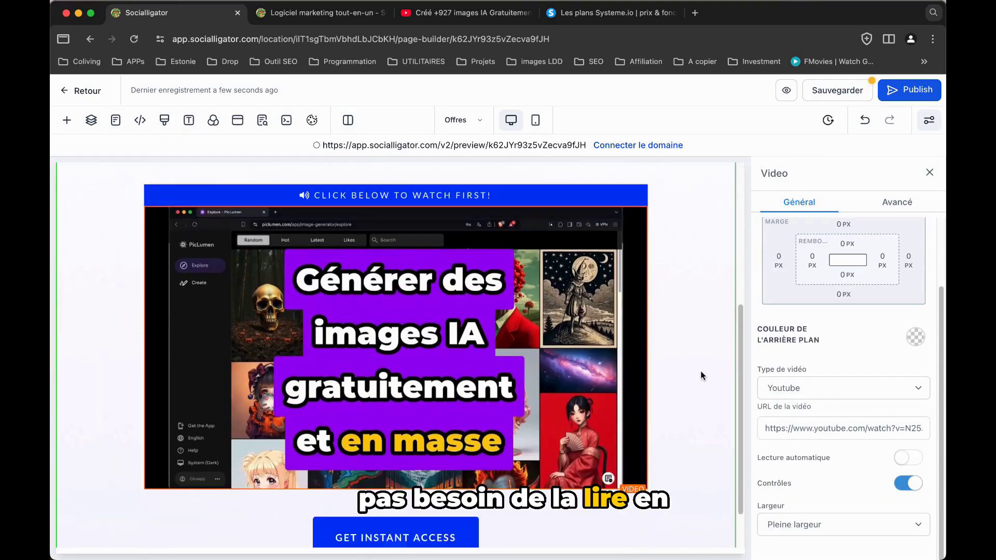
pyautogui.scroll(2, 519, 415)
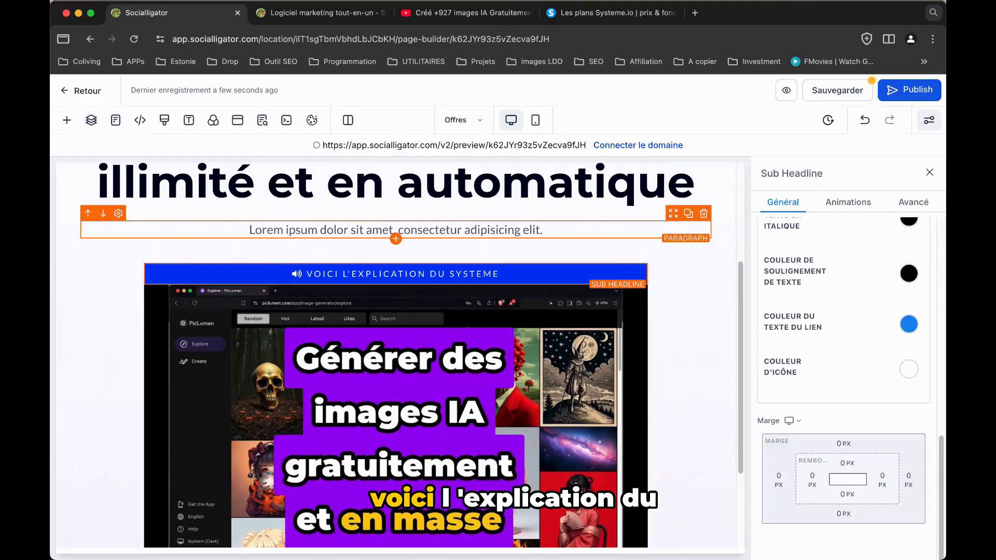
pyautogui.scroll(-3, 629, 337)
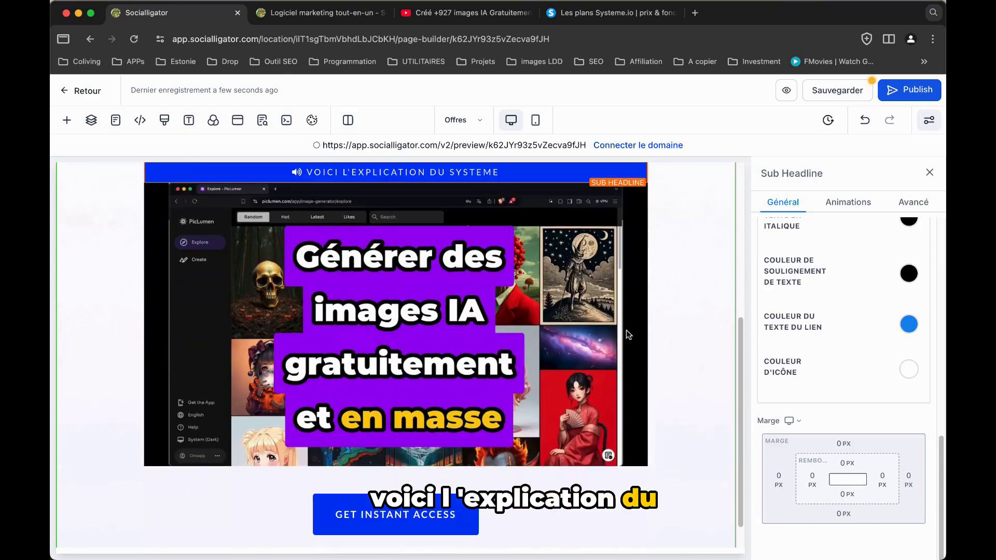
# Step: Change the text of the button below the video to "Obtenir le script d'automatisation"
pyautogui.click(395, 488)
pyautogui.write('Obtenir le scr')
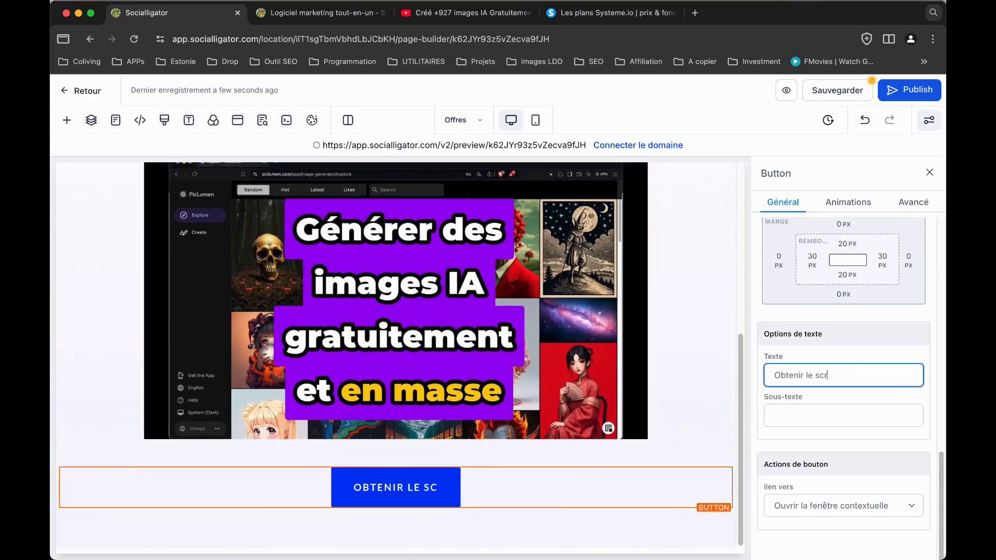
pyautogui.write("ipt d'automatisation")
pyautogui.scroll(10, 482, 363)
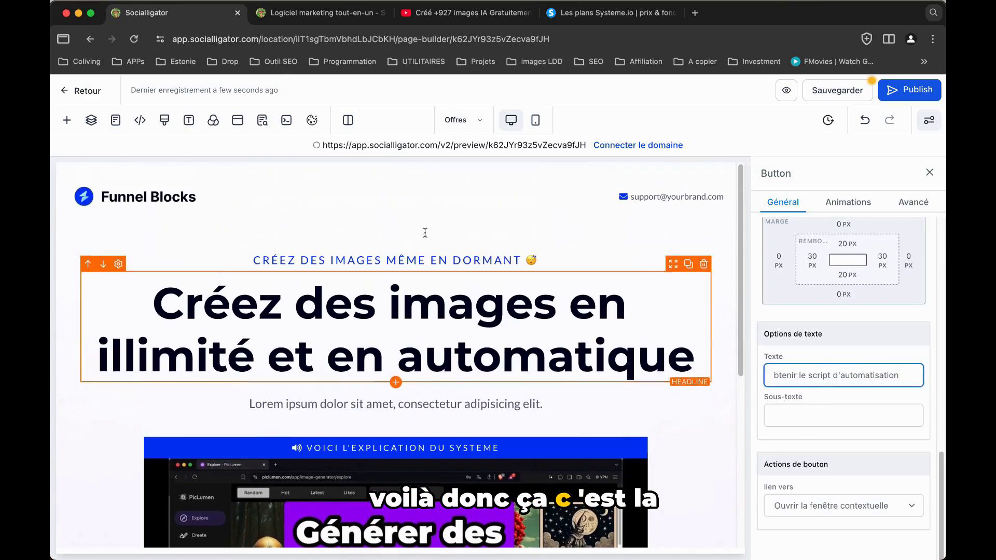
# Step: Replace the paragraph below the headline with "Avec notre automatisation Automa (extension Chrome gratuite), vous pourrez générer en automatique des milliers d'images."
pyautogui.click(481, 404)
pyautogui.doubleClick(481, 404)
pyautogui.scroll(-5, 642, 238)
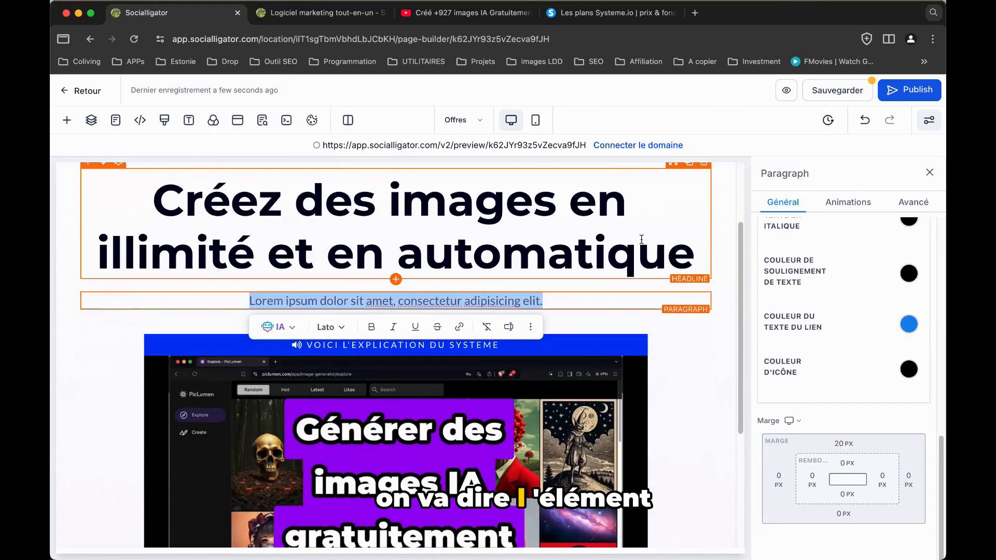
pyautogui.scroll(3, 619, 240)
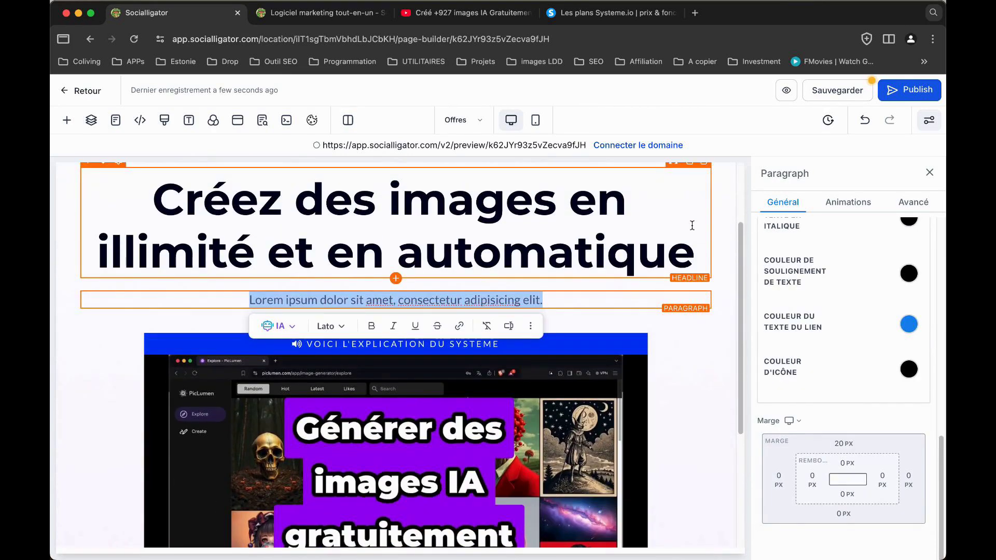
pyautogui.write("Avec notre automatisation Automa (extension Chrome gratuite), vous pourrez générer en automatique des milliers d'images.")
pyautogui.scroll(2, 584, 257)
pyautogui.scroll(-5, 601, 341)
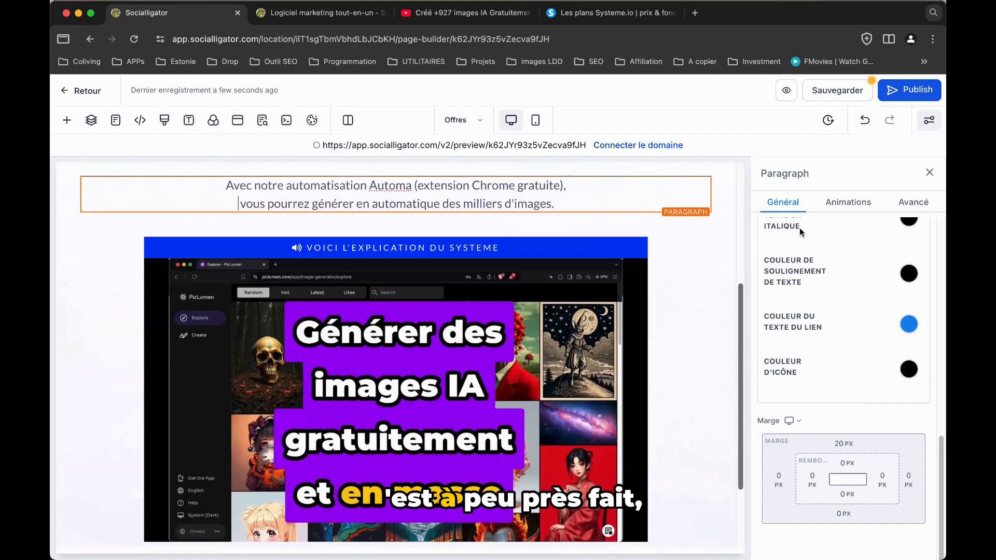
# Step: Save the Offres page, preview it and test the video playback, and return to the page editor
pyautogui.click(864, 87)
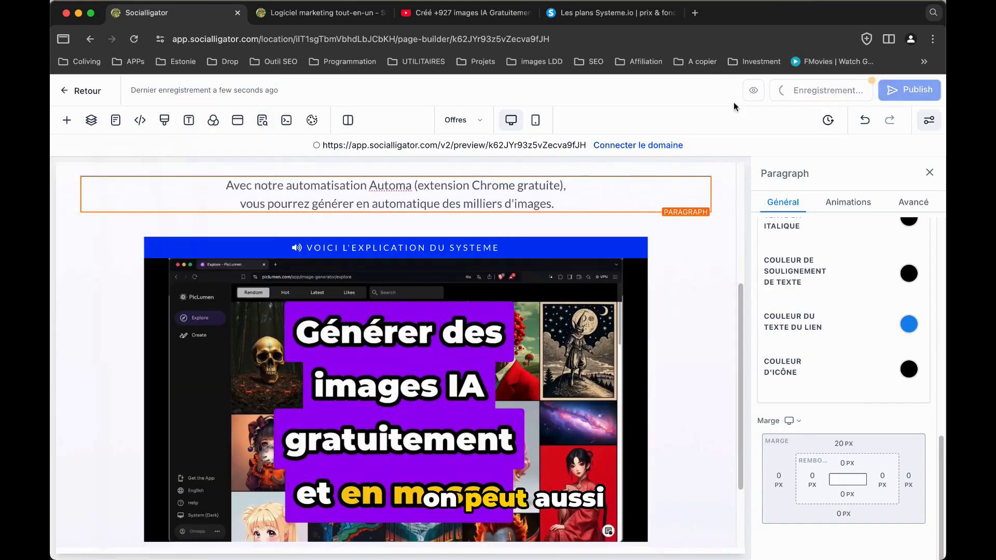
pyautogui.click(754, 89)
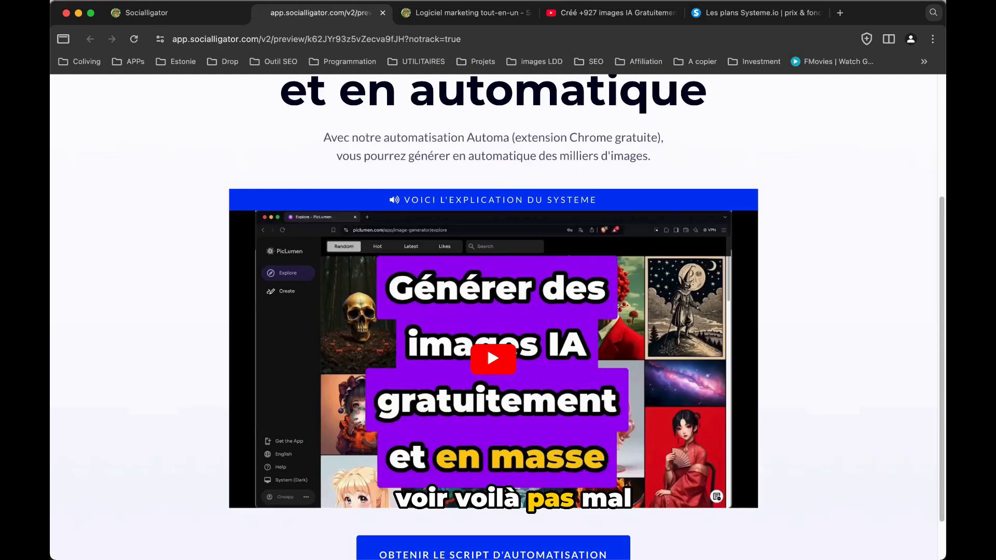
pyautogui.click(493, 356)
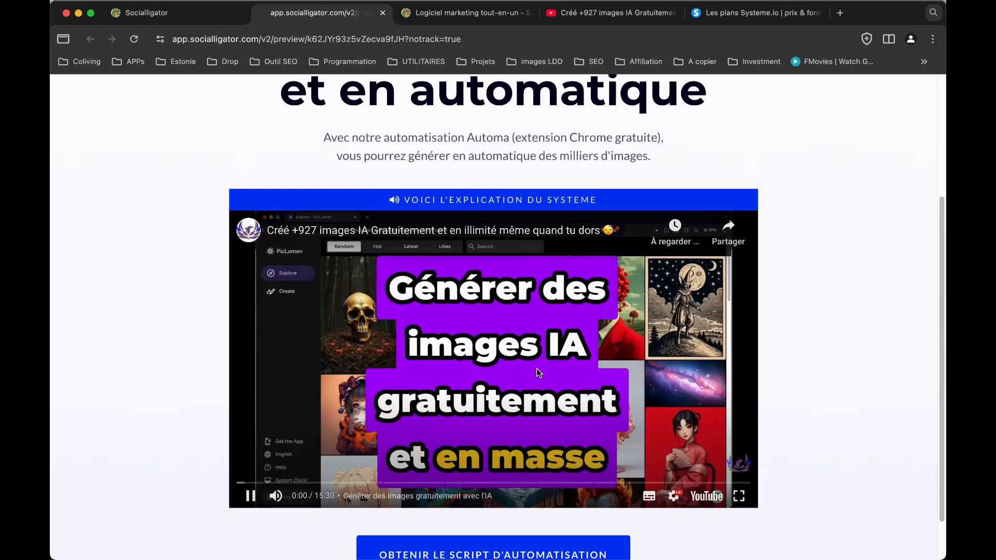
pyautogui.click(533, 366)
pyautogui.click(166, 13)
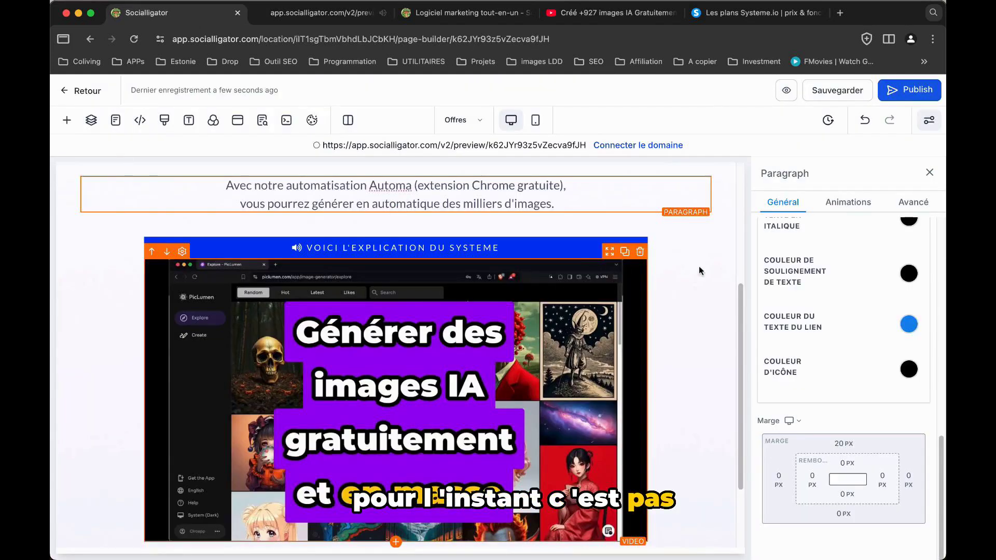
# Step: Add the light prebuilt Product section "The Perfect Offer Stack", with the product image beside the dark offer card, below the Welcome section
pyautogui.scroll(-5, 706, 267)
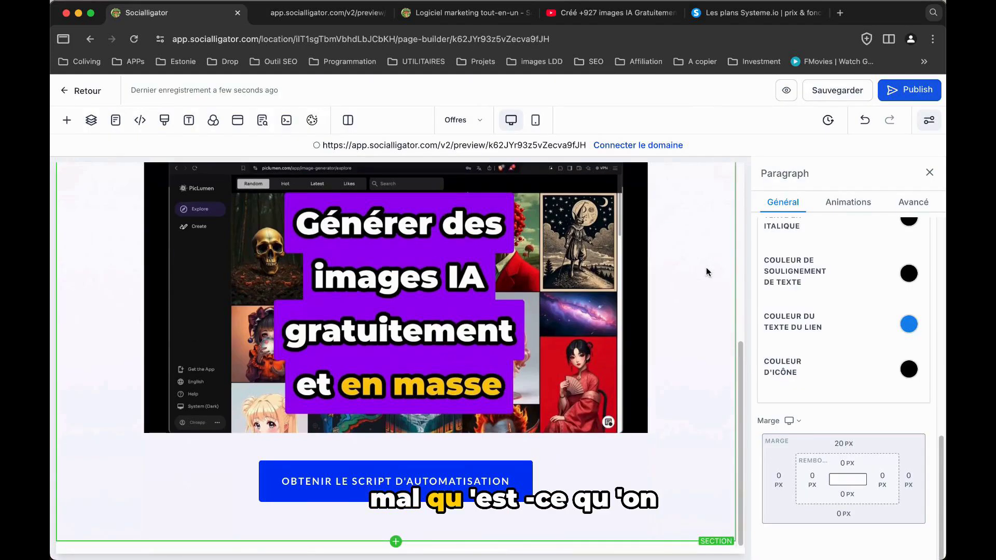
pyautogui.click(395, 543)
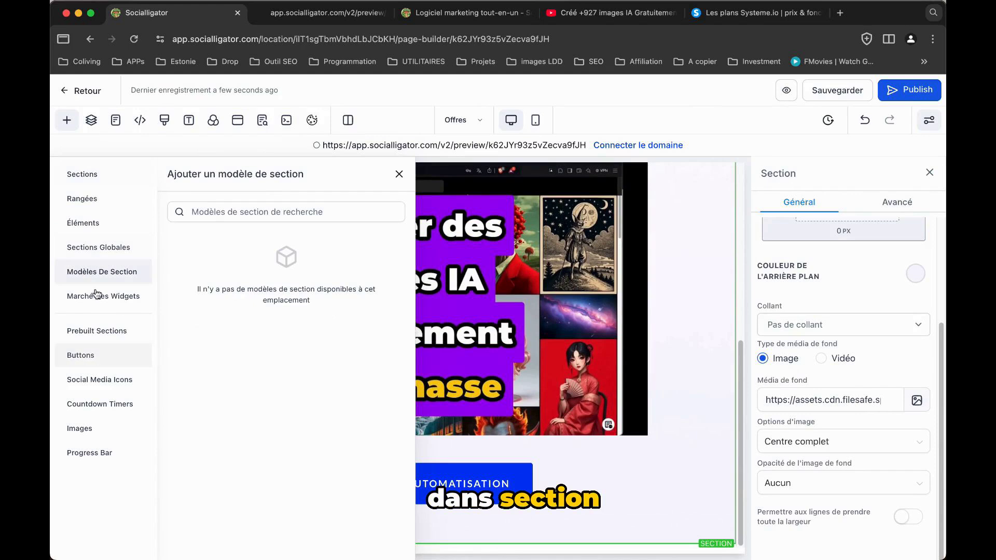
pyautogui.click(95, 330)
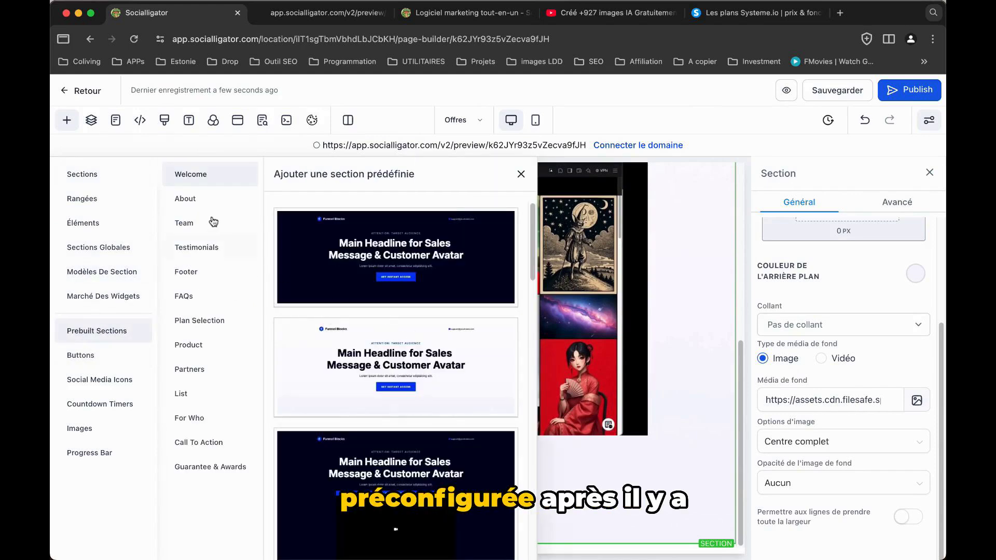
pyautogui.click(210, 346)
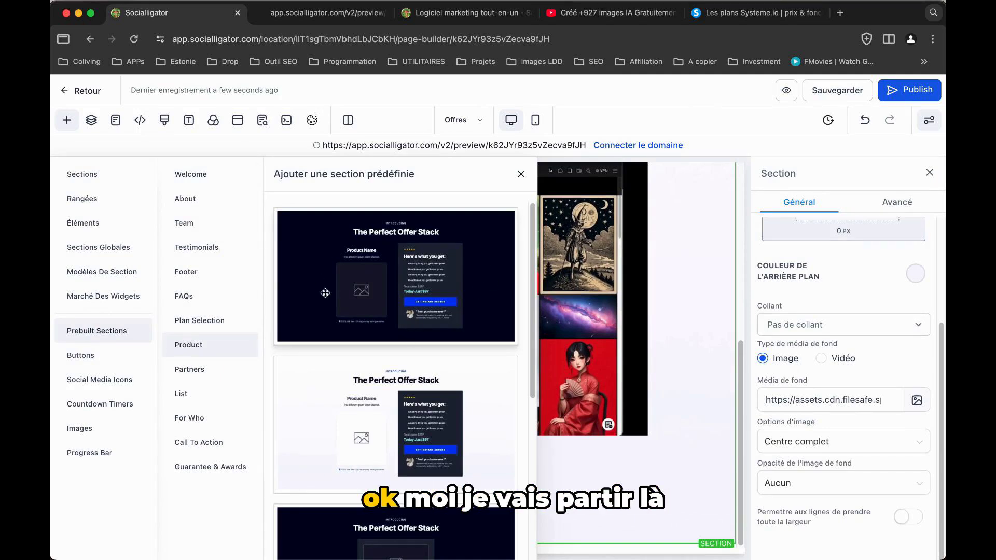
pyautogui.moveTo(486, 393); pyautogui.dragTo(572, 490)
pyautogui.scroll(-3, 508, 324)
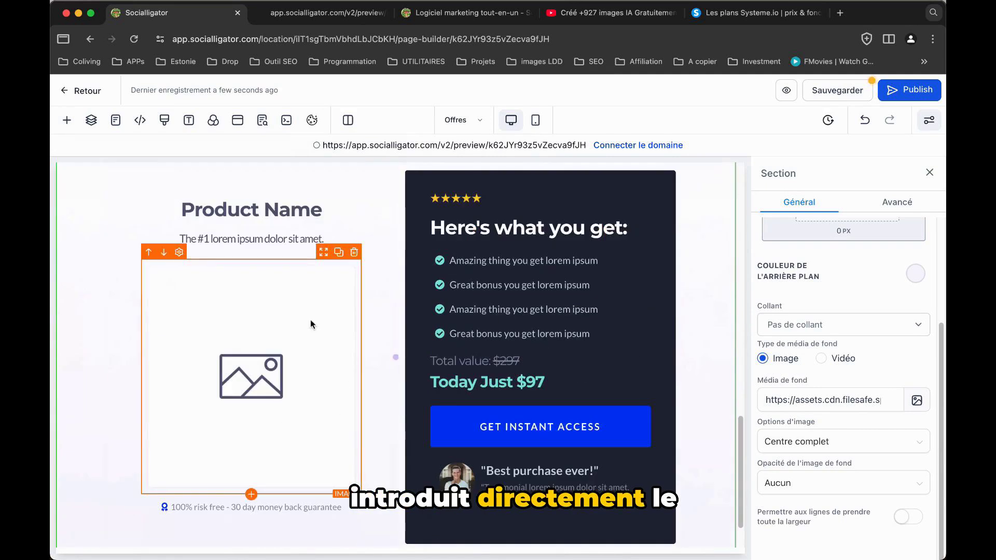
# Step: Add the light prebuilt FAQs section "Frequently Asked Questions" below the product section
pyautogui.scroll(8, 311, 321)
pyautogui.click(73, 121)
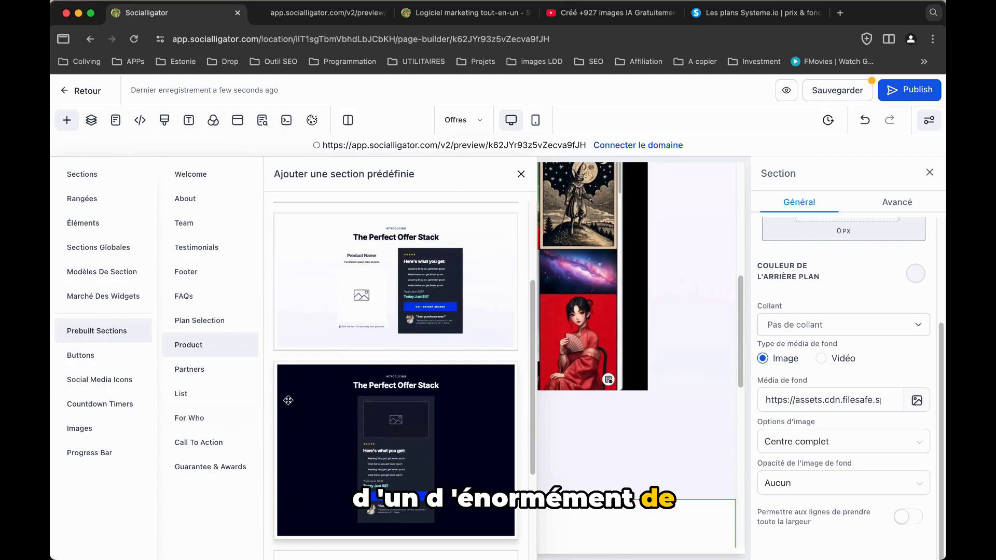
pyautogui.click(188, 401)
pyautogui.scroll(-2, 320, 356)
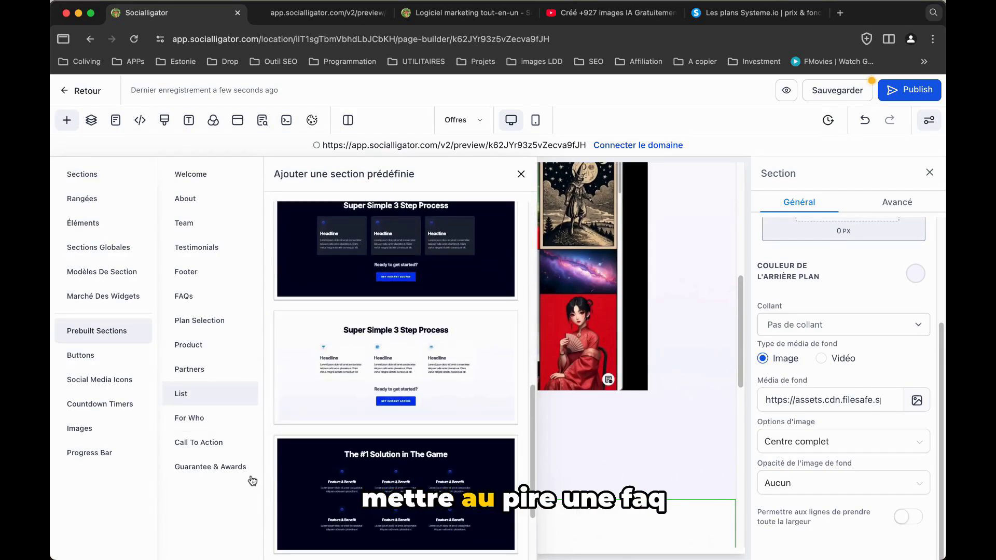
pyautogui.click(183, 296)
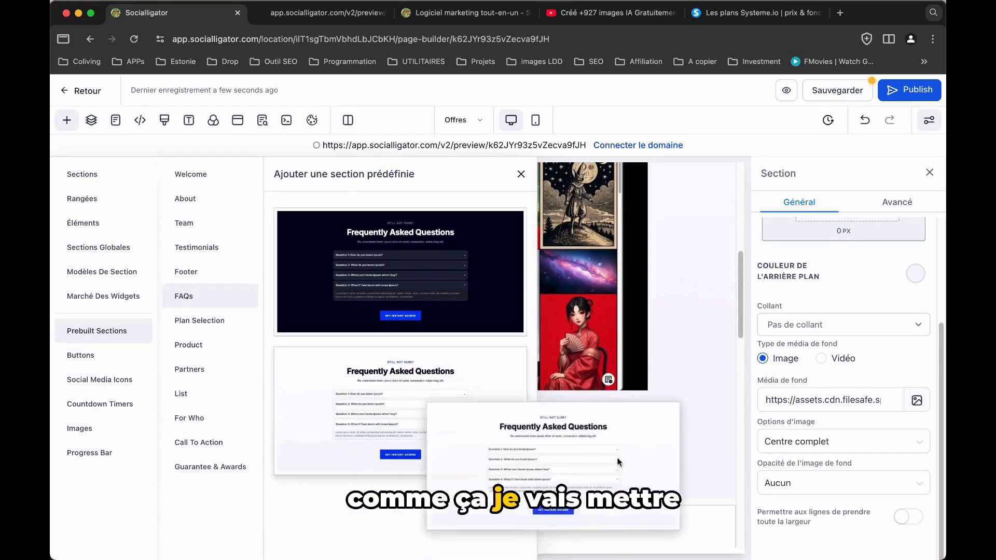
pyautogui.moveTo(627, 559); pyautogui.dragTo(707, 540)
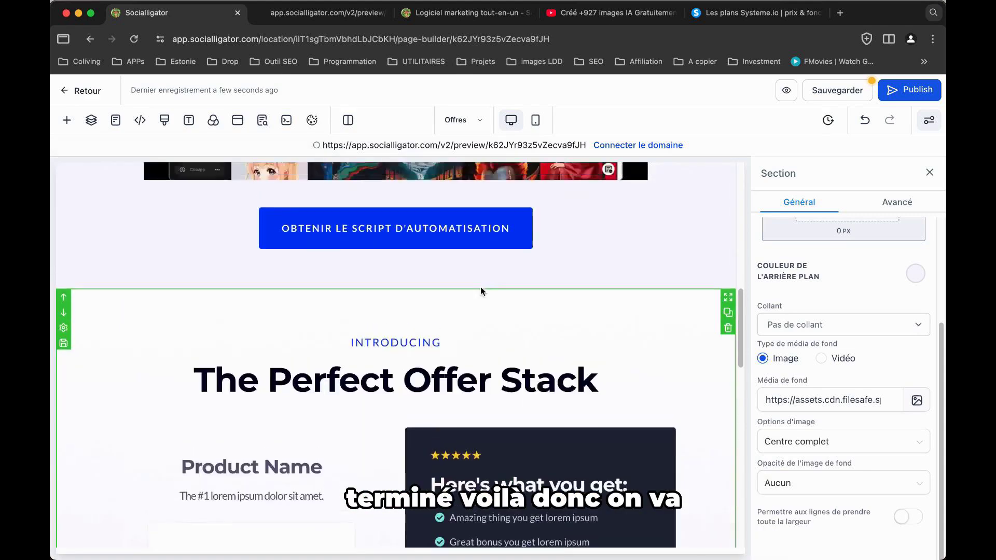
# Step: Save the page and review the added sections in its preview
pyautogui.scroll(2, 483, 291)
pyautogui.click(838, 91)
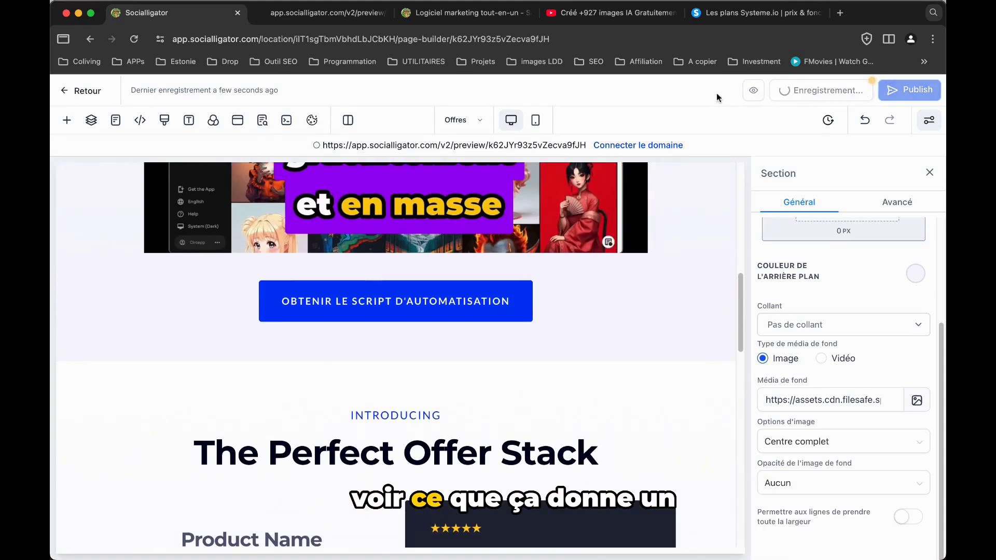
pyautogui.click(330, 16)
pyautogui.scroll(-8, 868, 195)
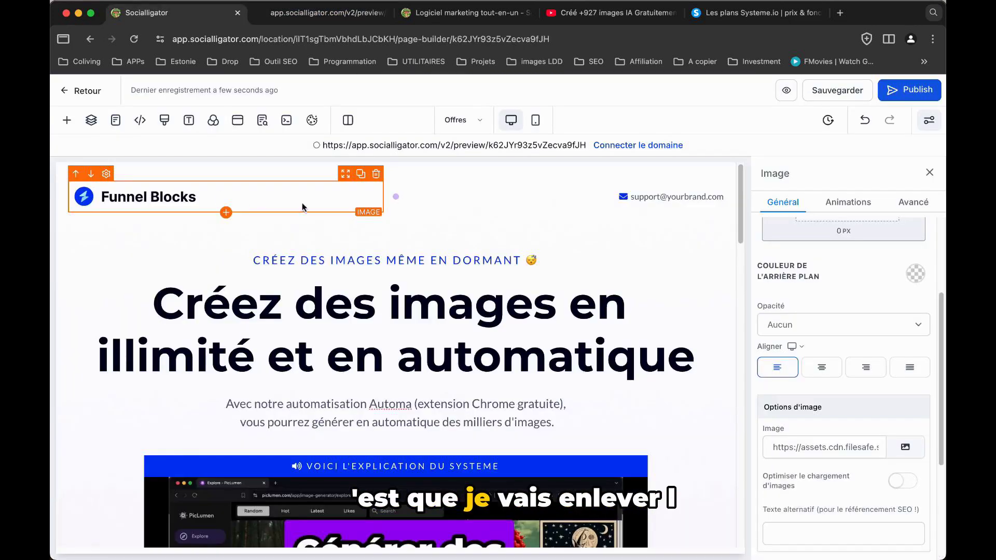
# Step: Delete the Funnel Blocks logo image from the page header
pyautogui.scroll(3, 877, 335)
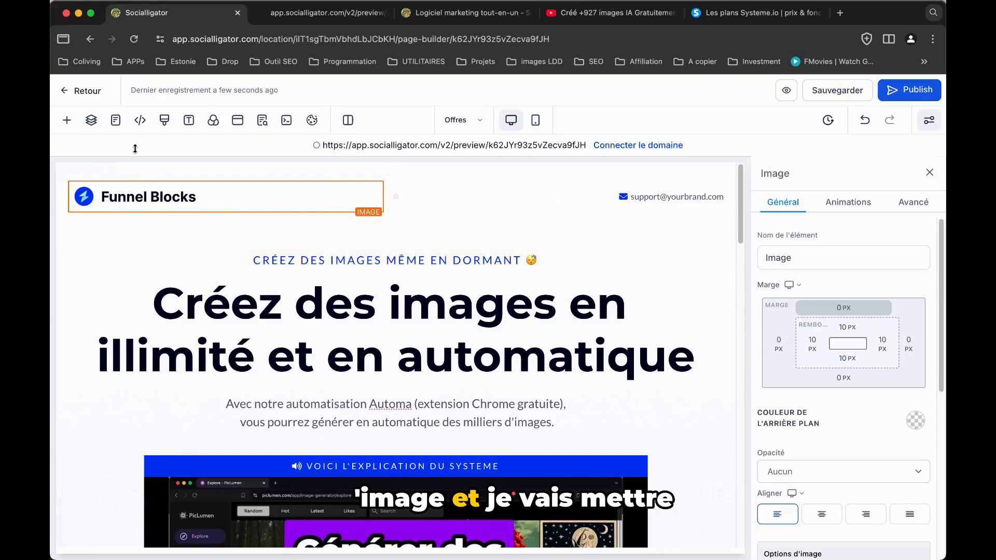
pyautogui.click(376, 173)
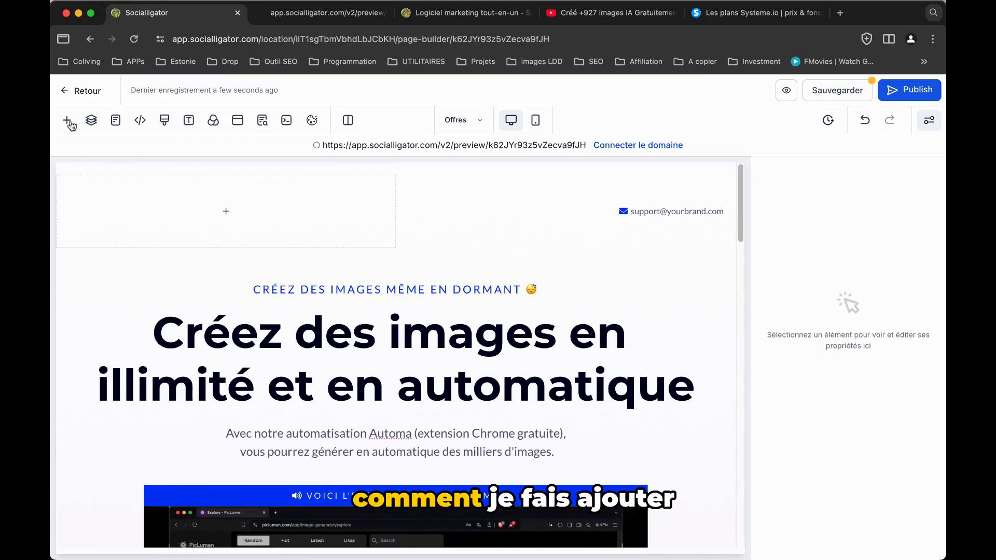
pyautogui.click(227, 213)
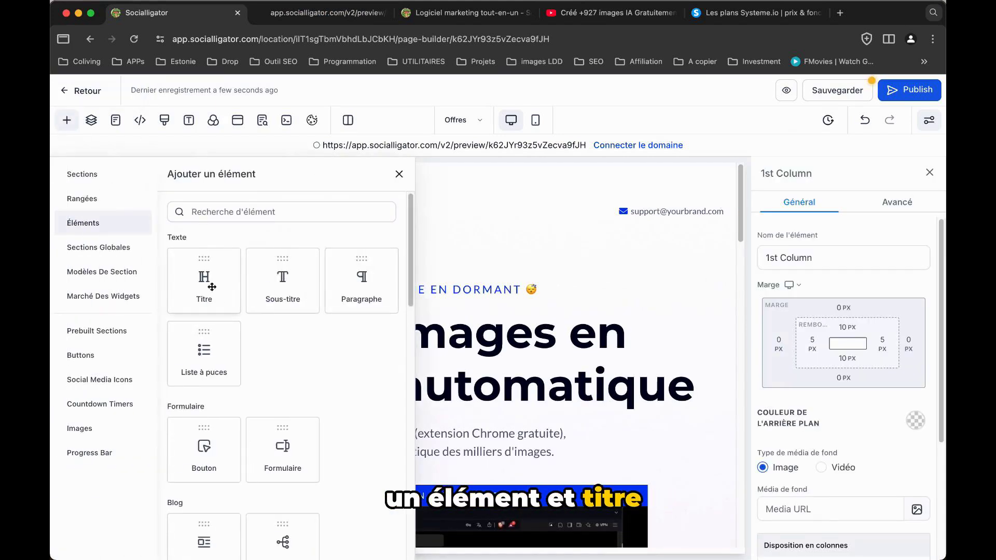
pyautogui.click(212, 287)
pyautogui.scroll(-6, 879, 401)
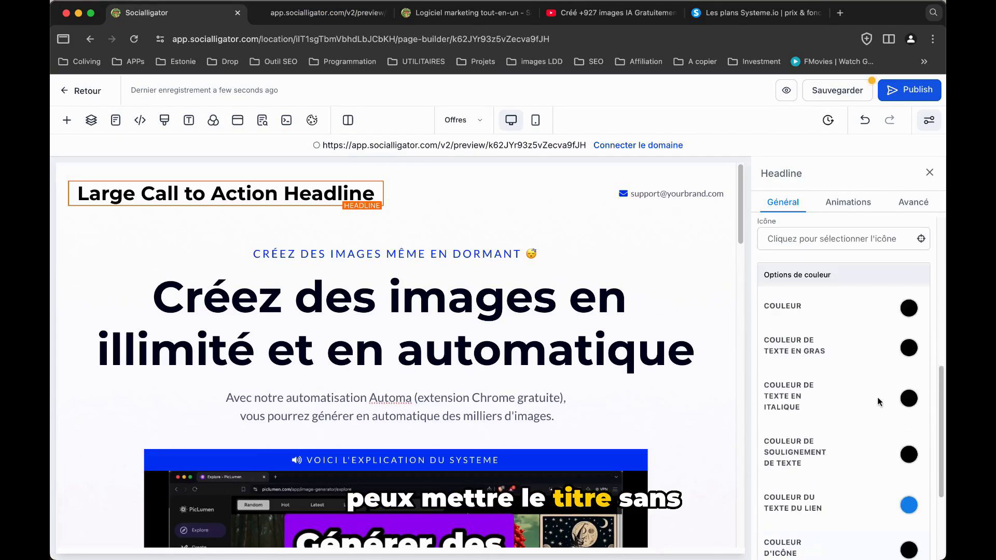
pyautogui.scroll(5, 877, 387)
pyautogui.scroll(-1, 894, 355)
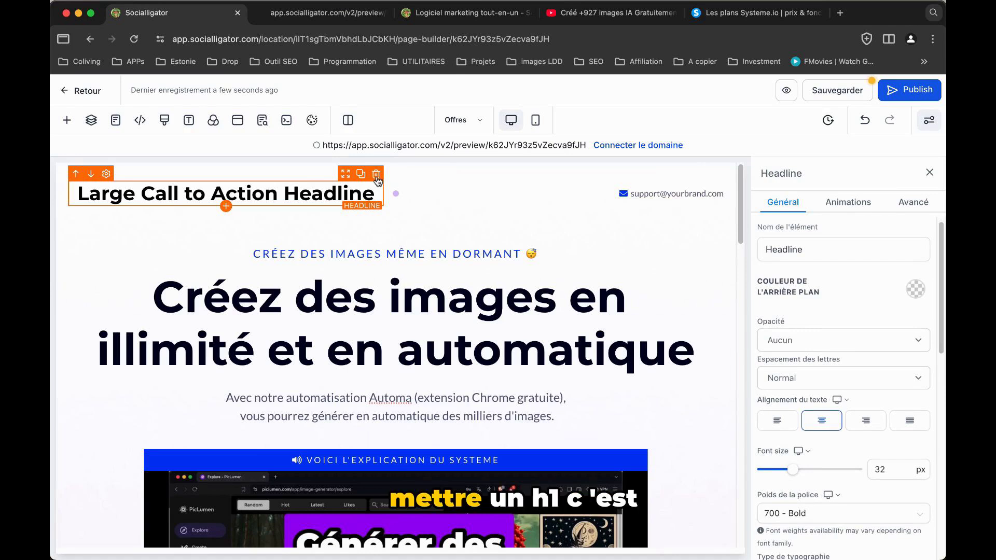
pyautogui.click(377, 179)
# Step: Insert a paragraph element in the empty header column and set its text to "Busilearn"
pyautogui.click(221, 212)
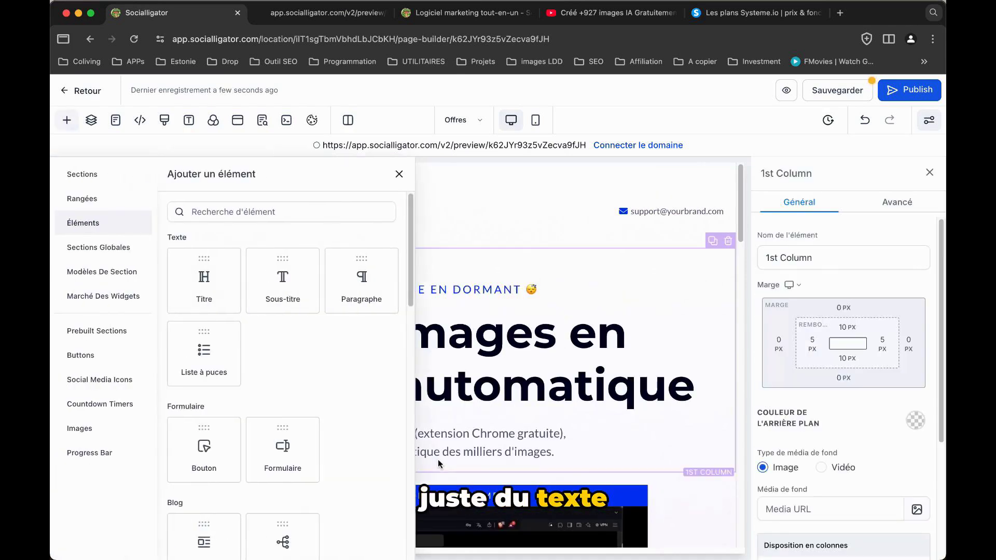
pyautogui.click(302, 281)
pyautogui.doubleClick(170, 205)
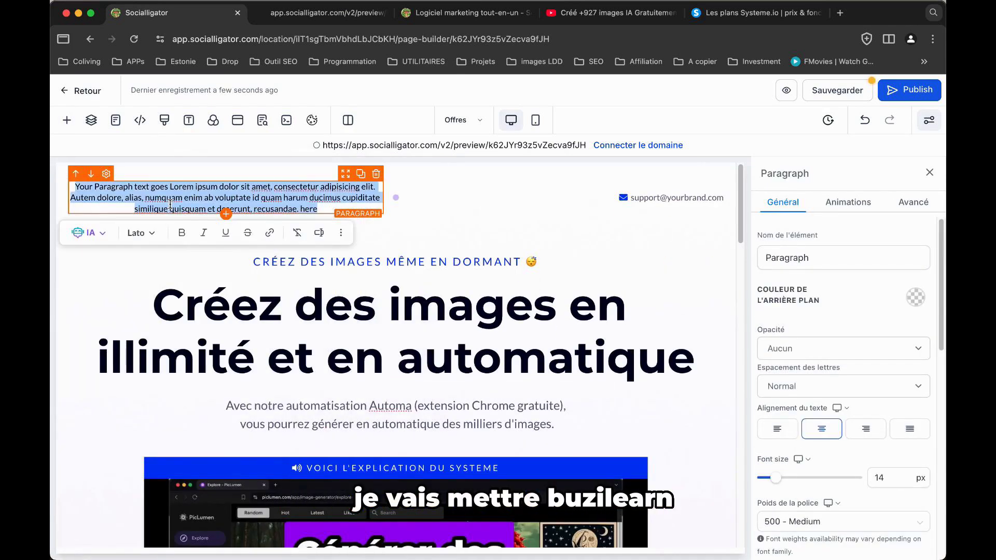
pyautogui.write('Busilearn')
# Step: Set the Busilearn paragraph's font size to 38 px and its weight to 800 - Extra Bold
pyautogui.moveTo(776, 477); pyautogui.dragTo(799, 478)
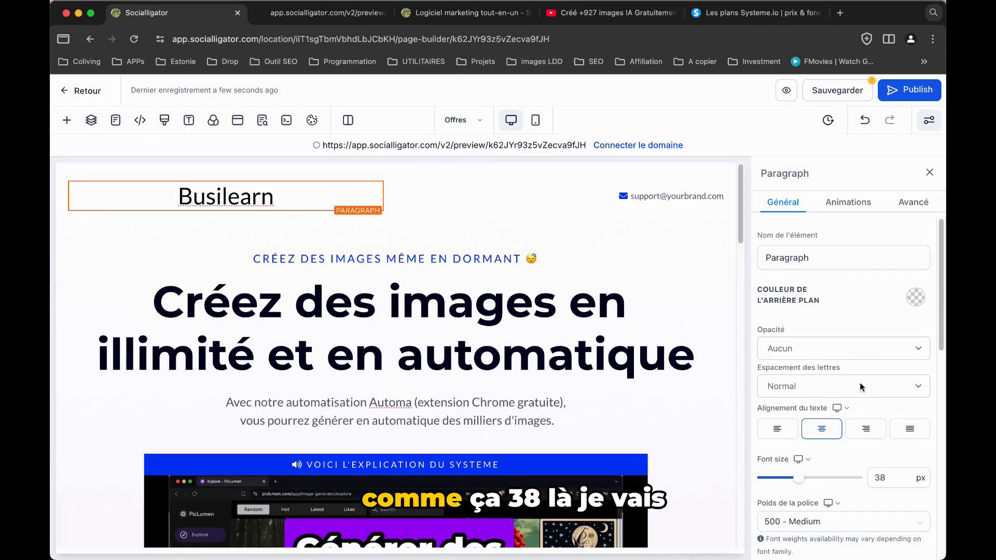
pyautogui.scroll(-3, 877, 327)
pyautogui.click(843, 405)
pyautogui.click(799, 369)
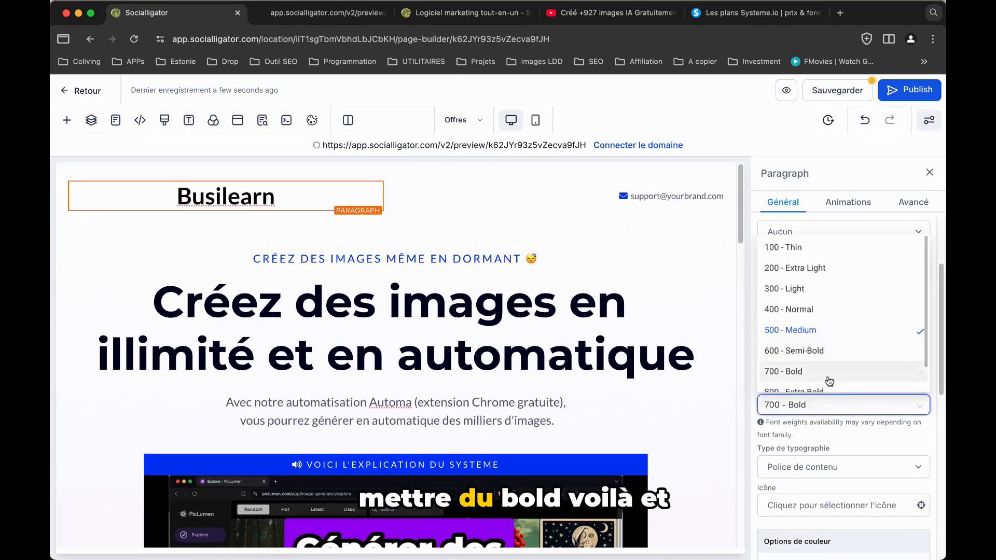
pyautogui.scroll(-1, 862, 458)
# Step: Change the Busilearn paragraph's typography to Police de Titre and align the text left
pyautogui.click(861, 447)
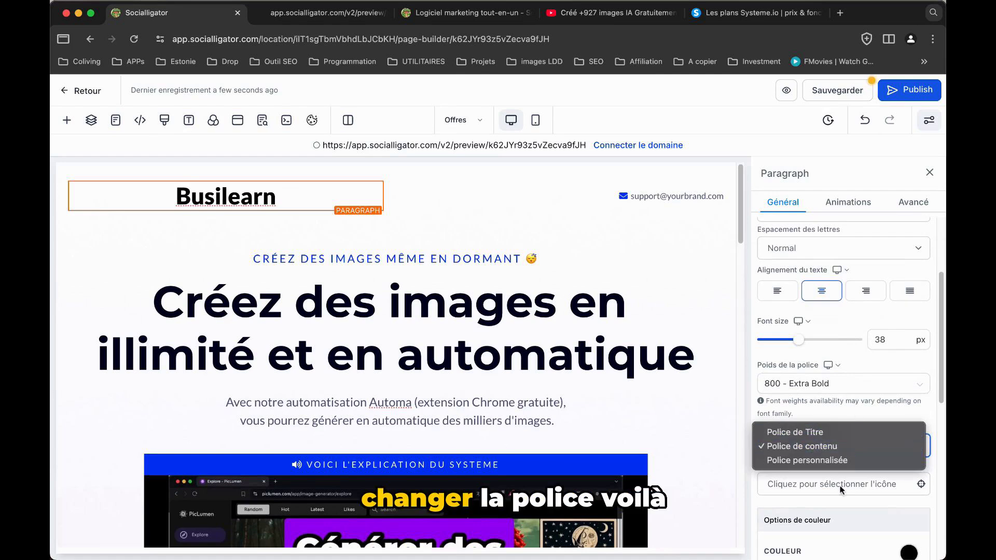
pyautogui.click(809, 432)
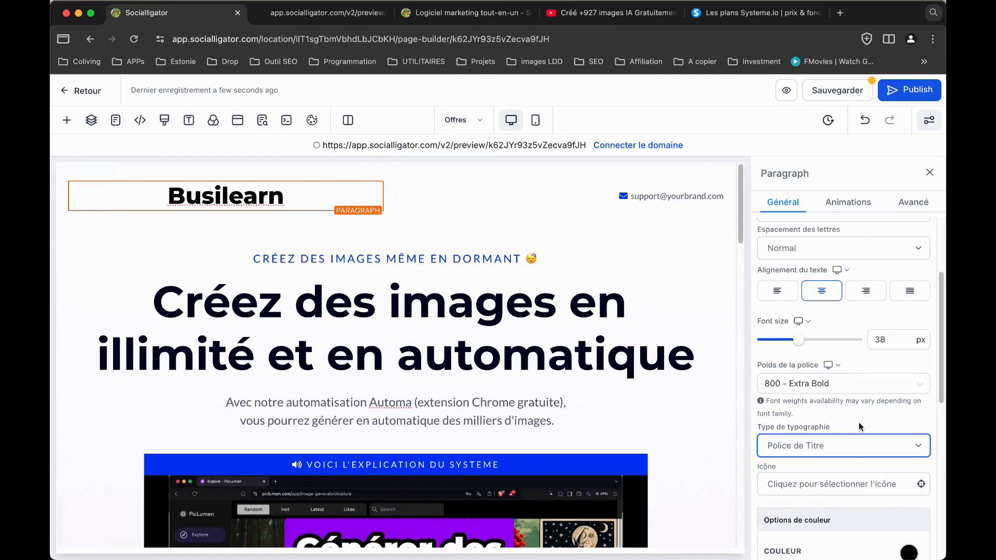
pyautogui.scroll(4, 859, 425)
pyautogui.click(777, 429)
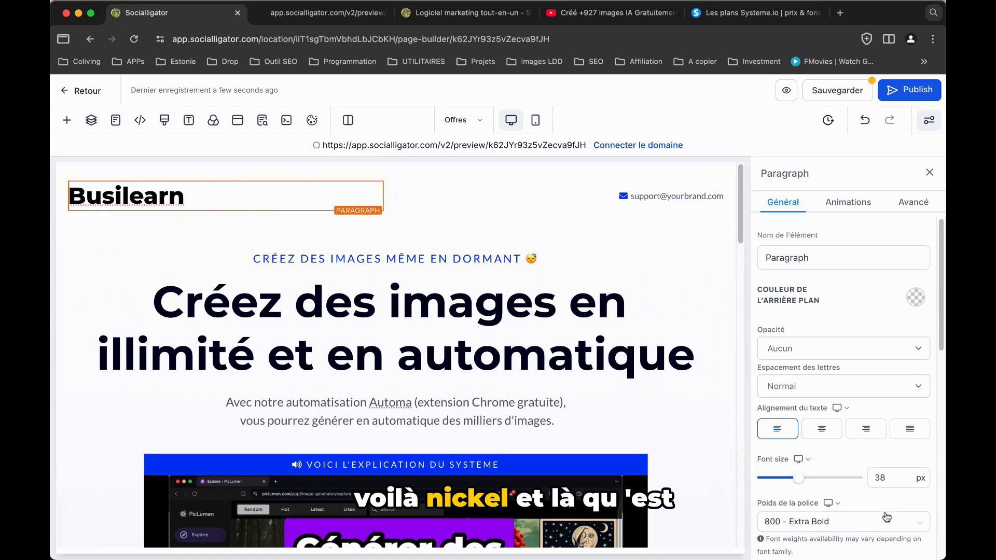
# Step: Set the link action of the "Obtenir le script d'automatisation" button to "Produit de vente en un clic haut"
pyautogui.click(638, 197)
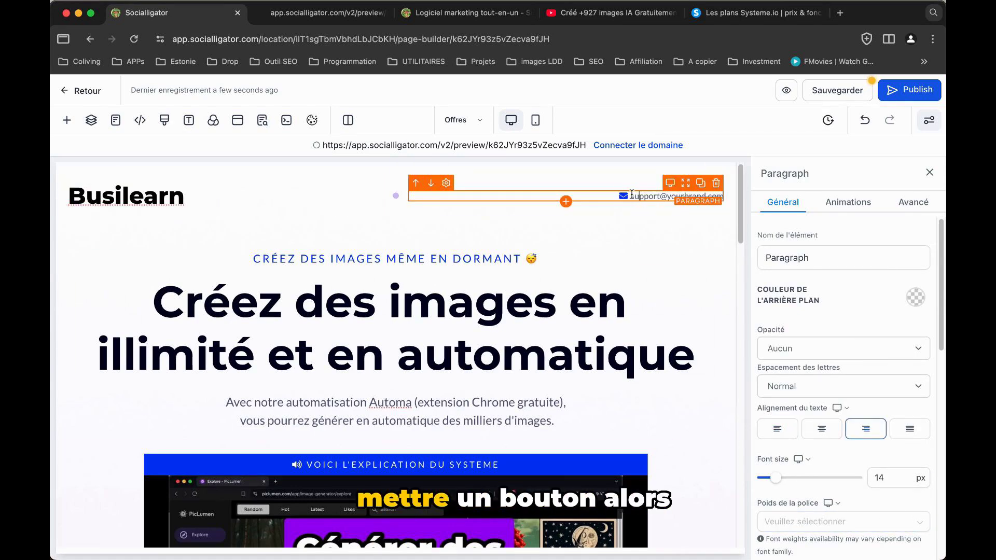
pyautogui.scroll(-7, 625, 196)
pyautogui.click(344, 421)
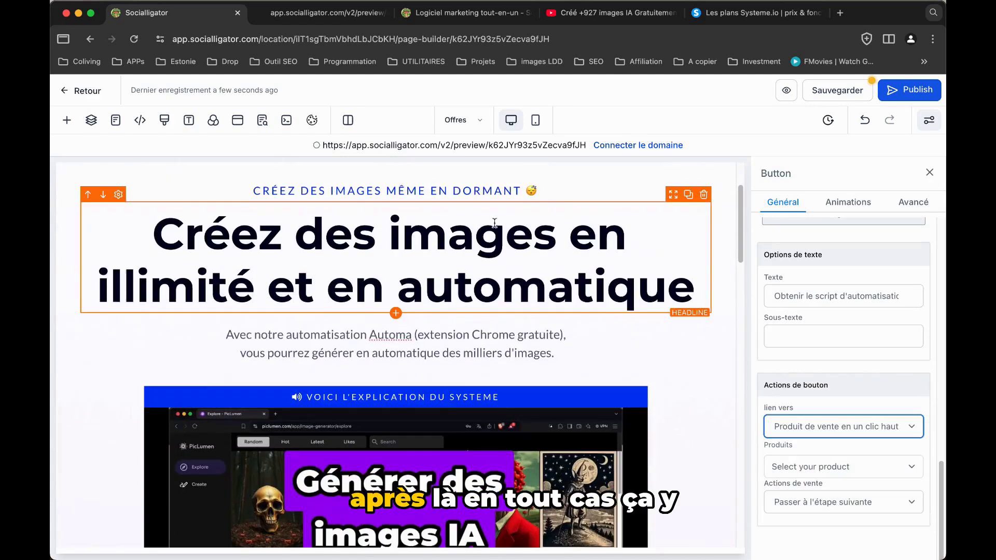
# Step: Look through the product offer and FAQ sections of the Offres page
pyautogui.scroll(-10, 412, 218)
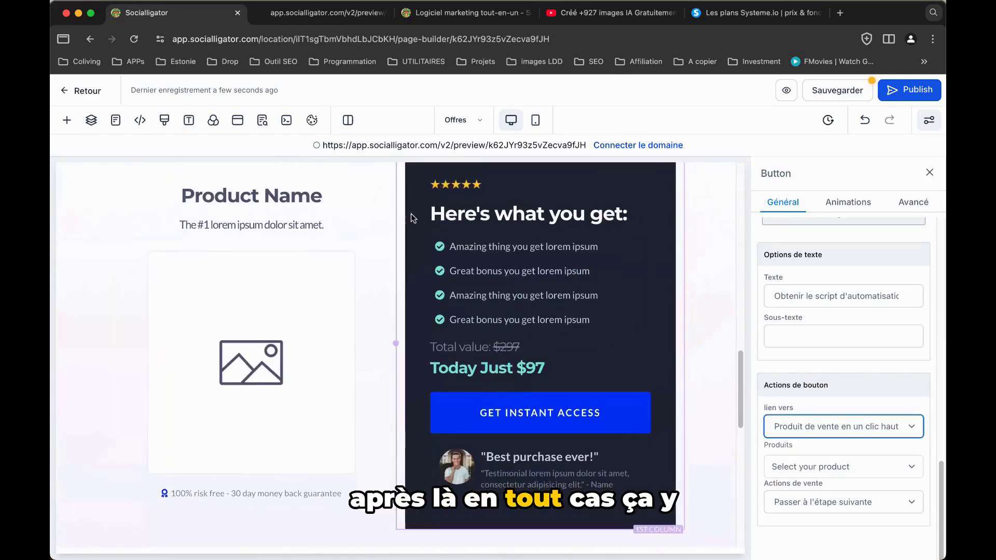
pyautogui.scroll(-12, 413, 218)
pyautogui.scroll(6, 525, 265)
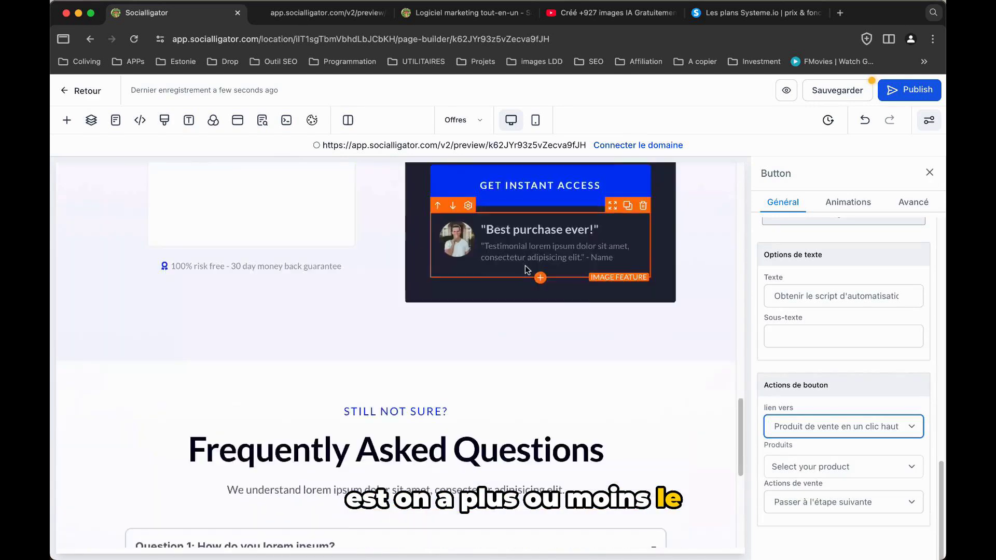
pyautogui.scroll(9, 525, 265)
pyautogui.scroll(-2, 286, 428)
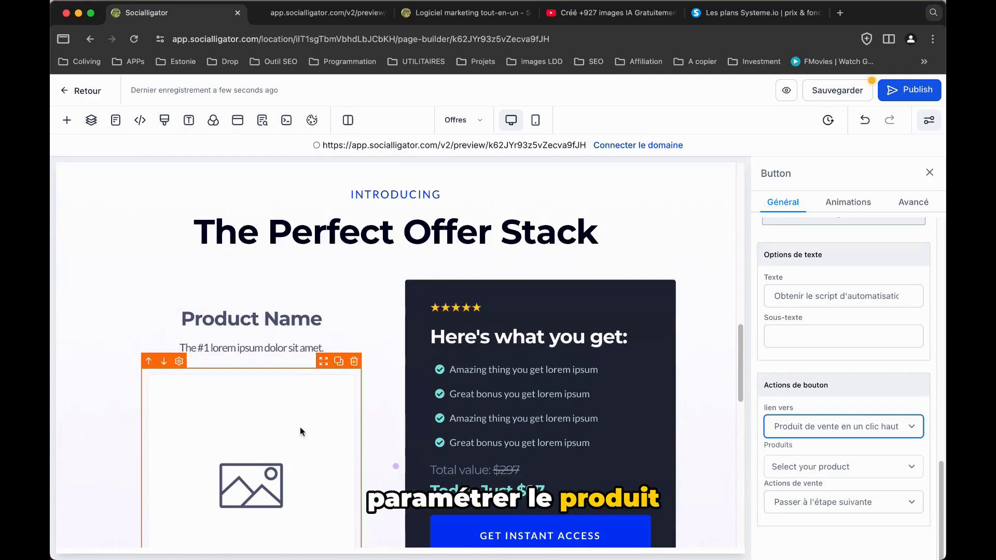
# Step: Leave the page builder and start a new product on the Offres step, choosing Automa Piclumen as the product
pyautogui.scroll(-2, 300, 431)
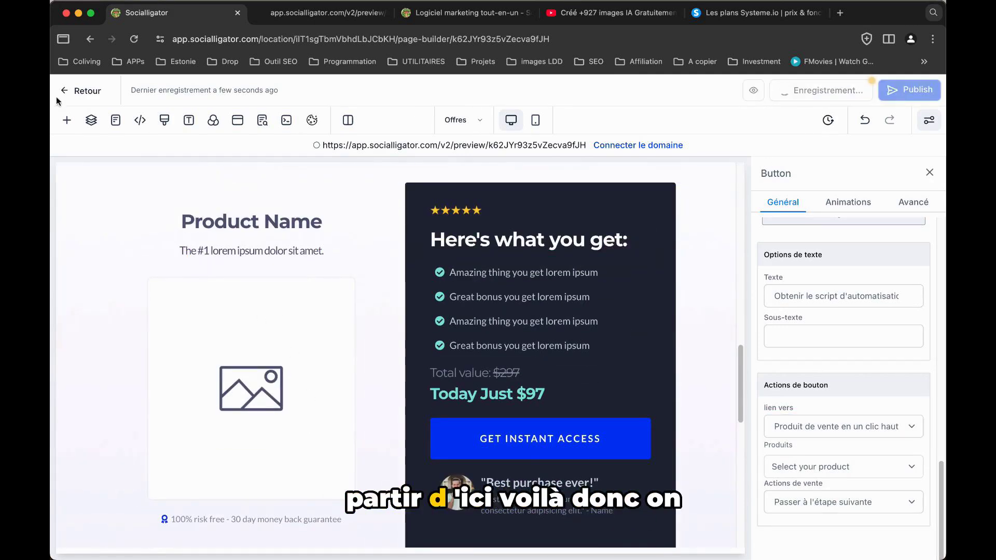
pyautogui.click(78, 90)
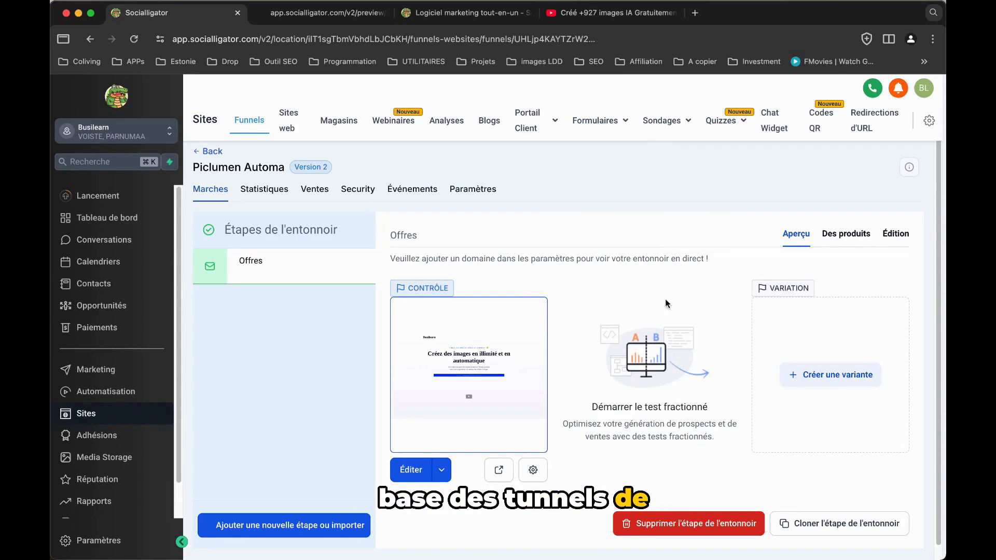
pyautogui.click(855, 236)
pyautogui.click(864, 294)
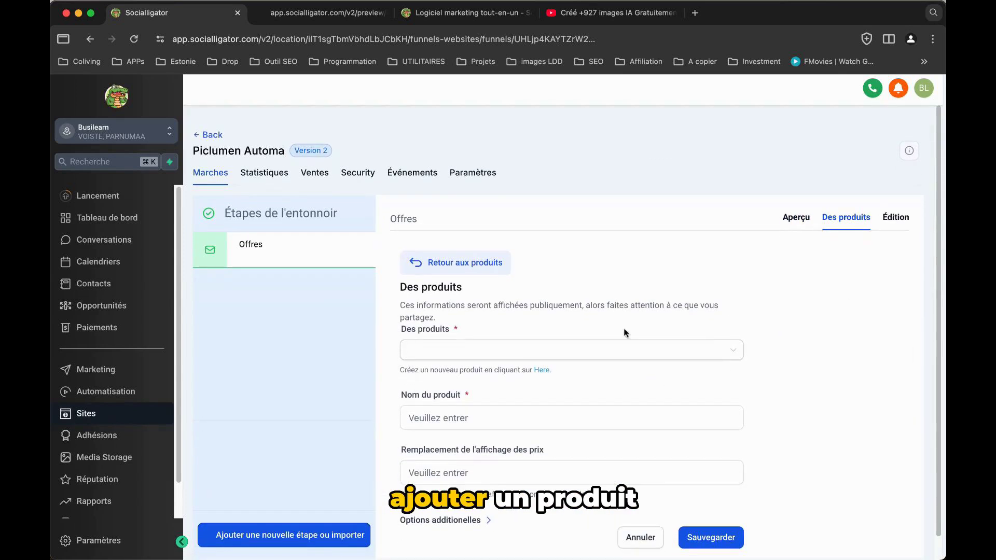
pyautogui.click(565, 350)
pyautogui.click(596, 375)
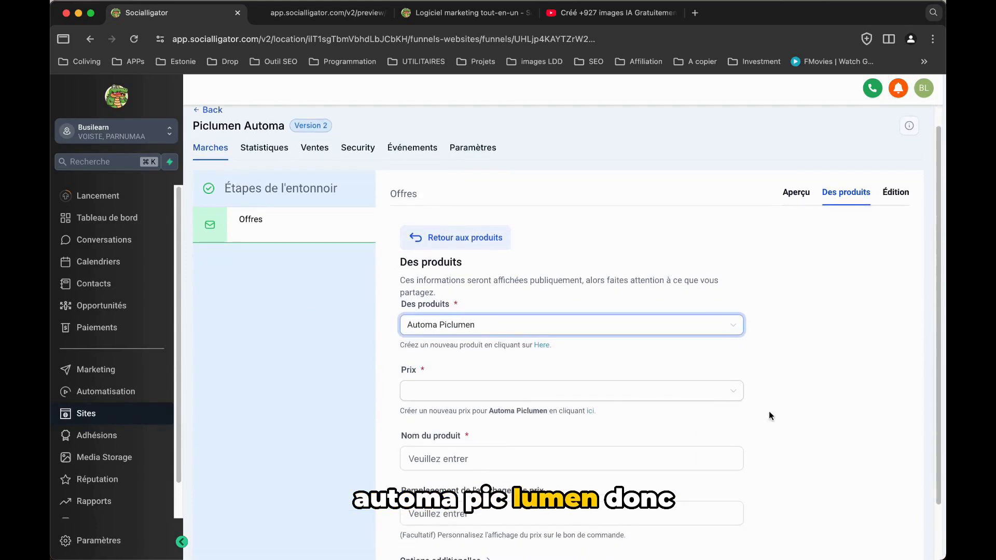
# Step: Choose the "Automa Piclumen @ 9.99" price, expand the additional options with the main product setting kept, and save the product
pyautogui.scroll(-3, 769, 411)
pyautogui.click(653, 328)
pyautogui.click(604, 355)
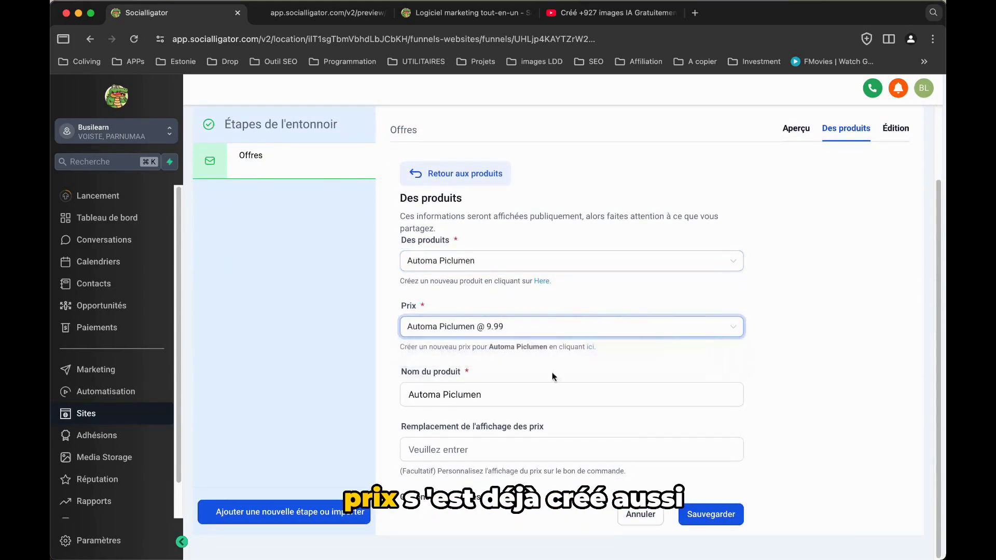
pyautogui.click(524, 450)
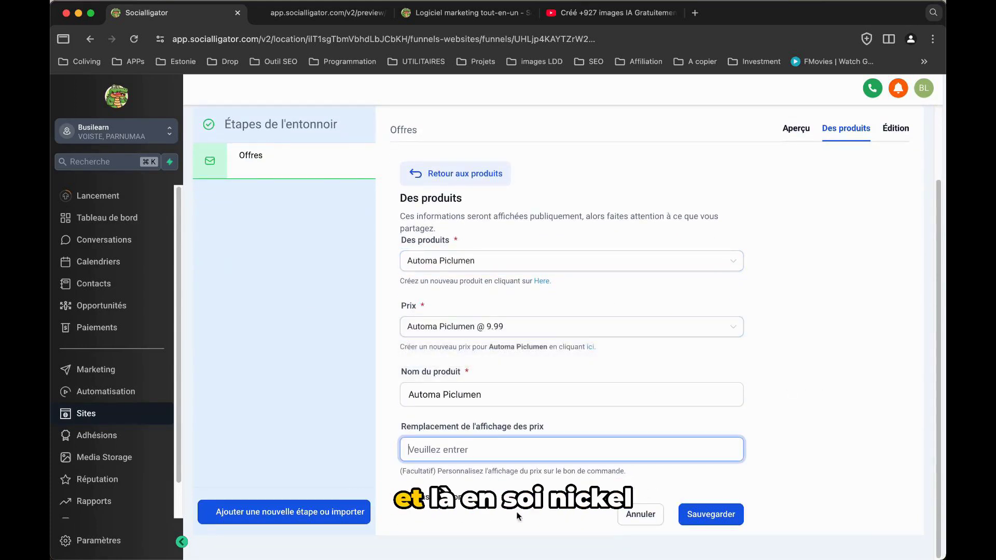
pyautogui.click(456, 504)
pyautogui.scroll(-3, 521, 427)
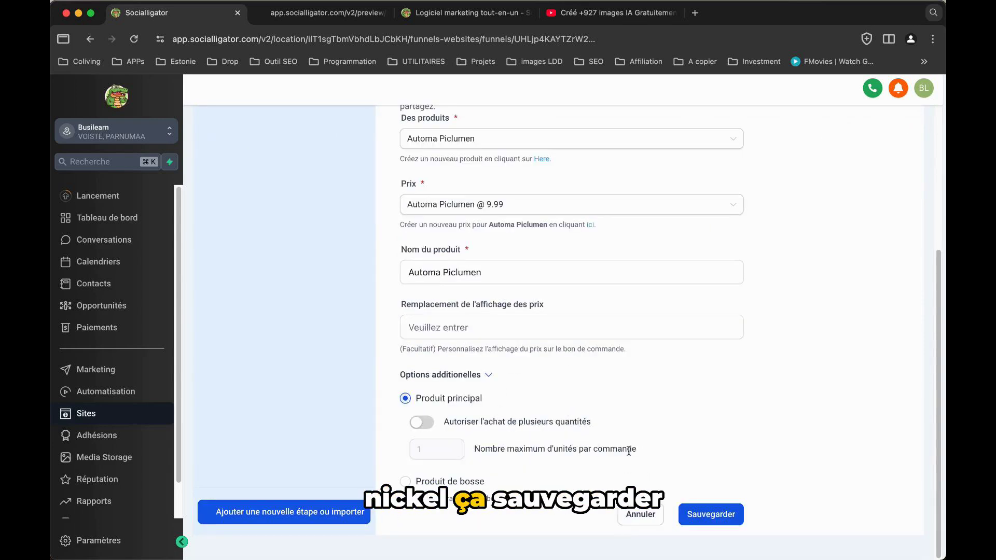
pyautogui.click(710, 514)
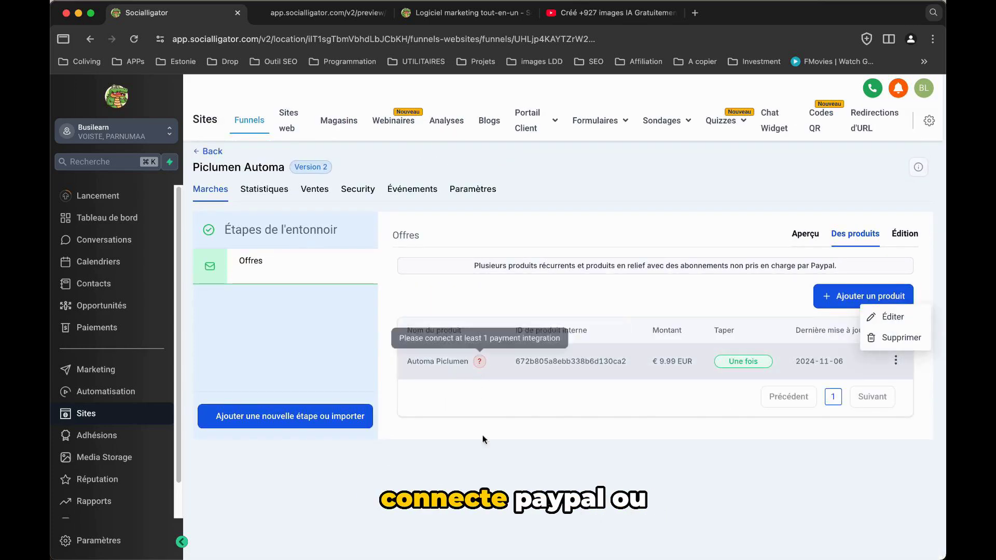
# Step: Check the product's payment integration notice, the empty popup in the page builder and the link action of the "Get instant access" button
pyautogui.moveTo(483, 360)
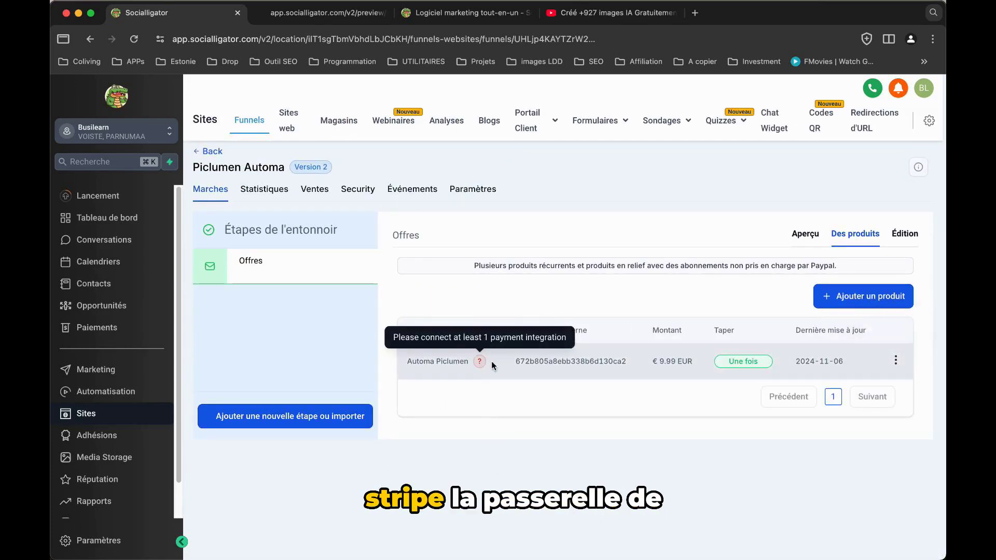
pyautogui.click(811, 238)
pyautogui.click(480, 195)
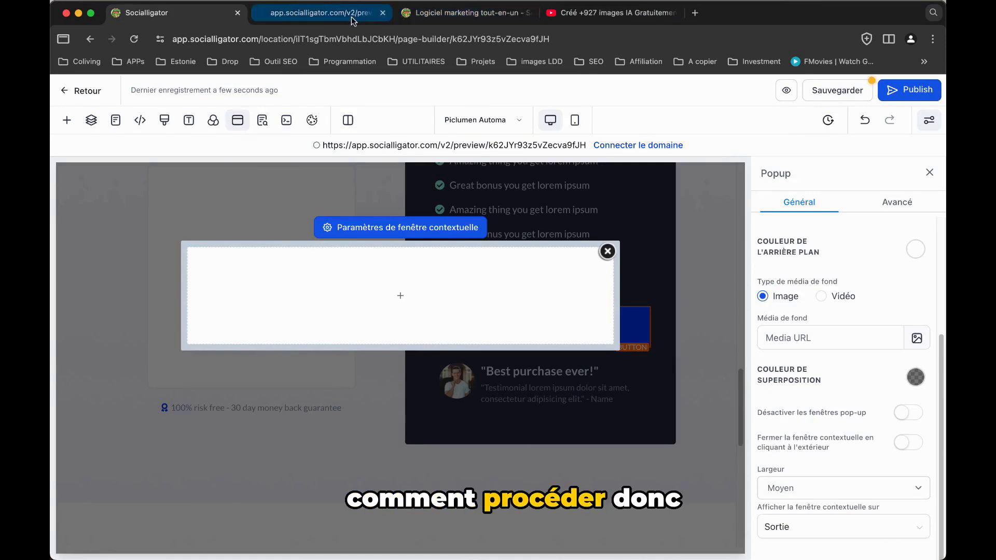
pyautogui.moveTo(436, 316)
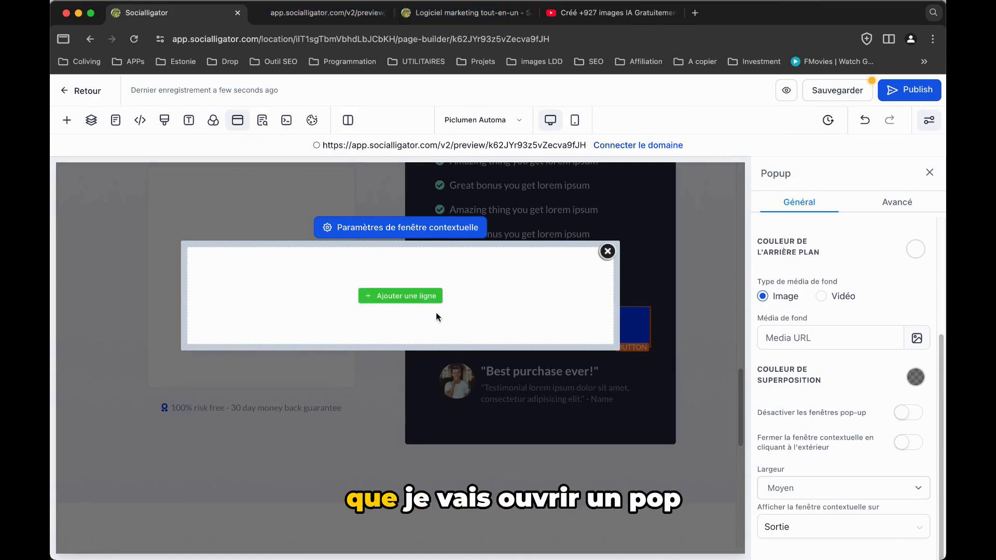
pyautogui.click(607, 252)
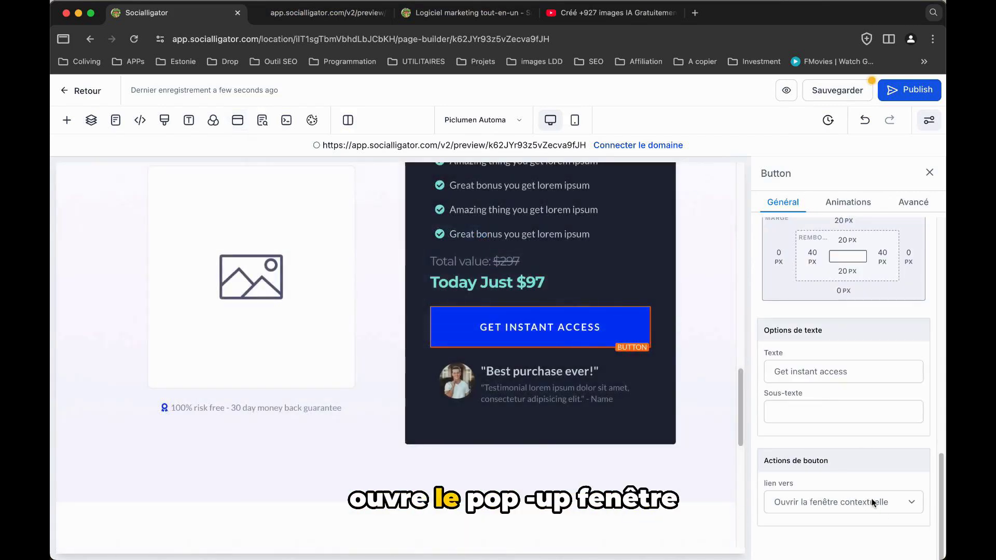
# Step: Reopen the page's popup and add a one-column row containing a Two Step Order form
pyautogui.click(237, 120)
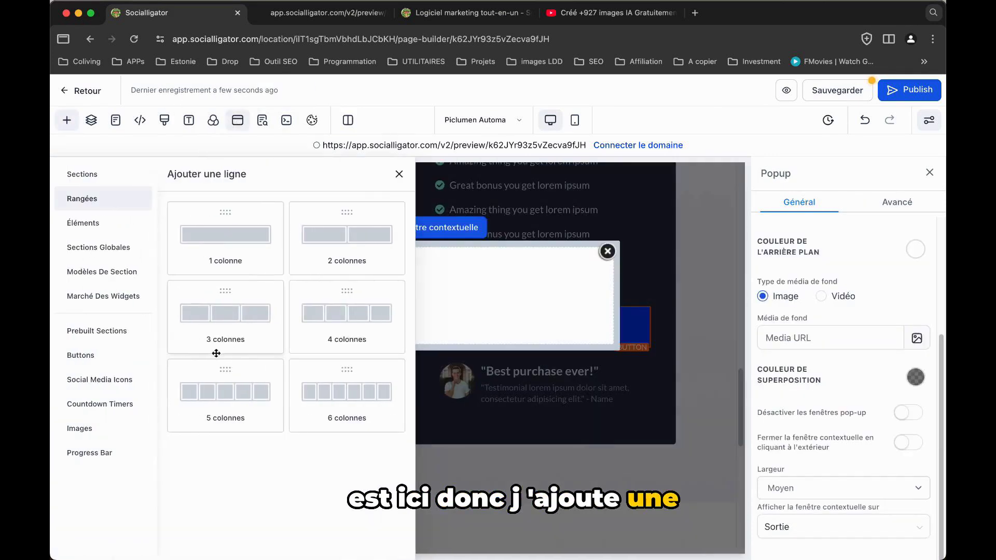
pyautogui.click(86, 223)
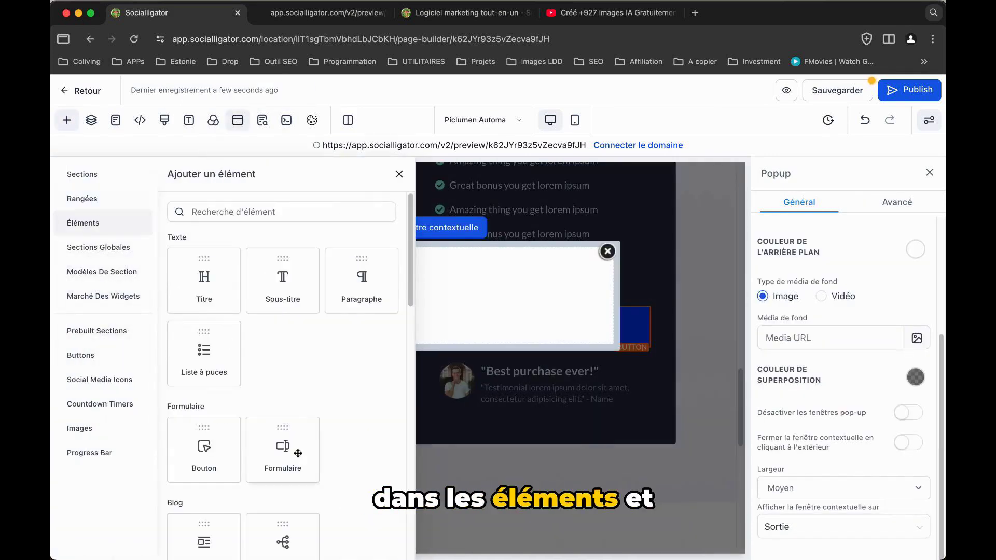
pyautogui.scroll(-10, 291, 454)
pyautogui.moveTo(204, 506); pyautogui.dragTo(509, 312)
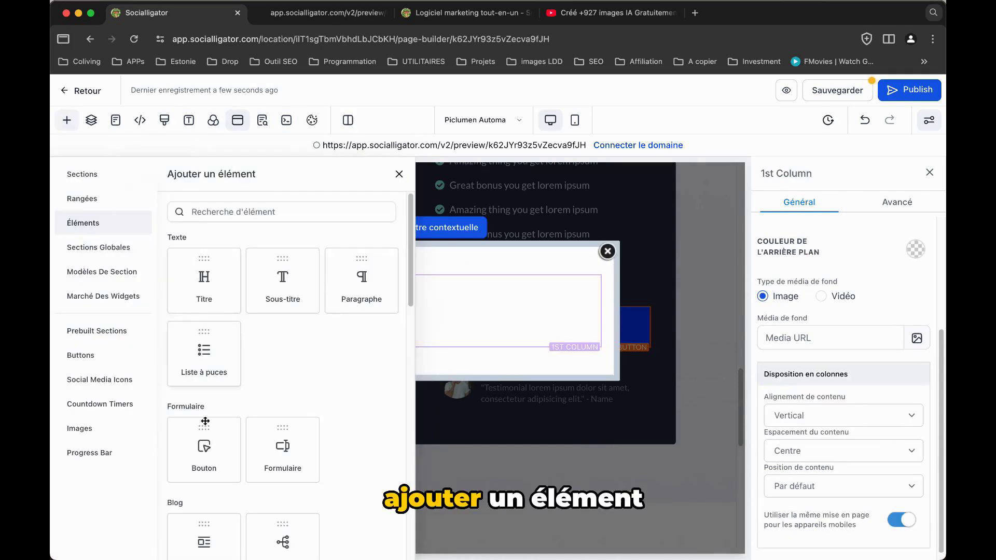
pyautogui.scroll(-8, 320, 342)
pyautogui.scroll(-5, 314, 412)
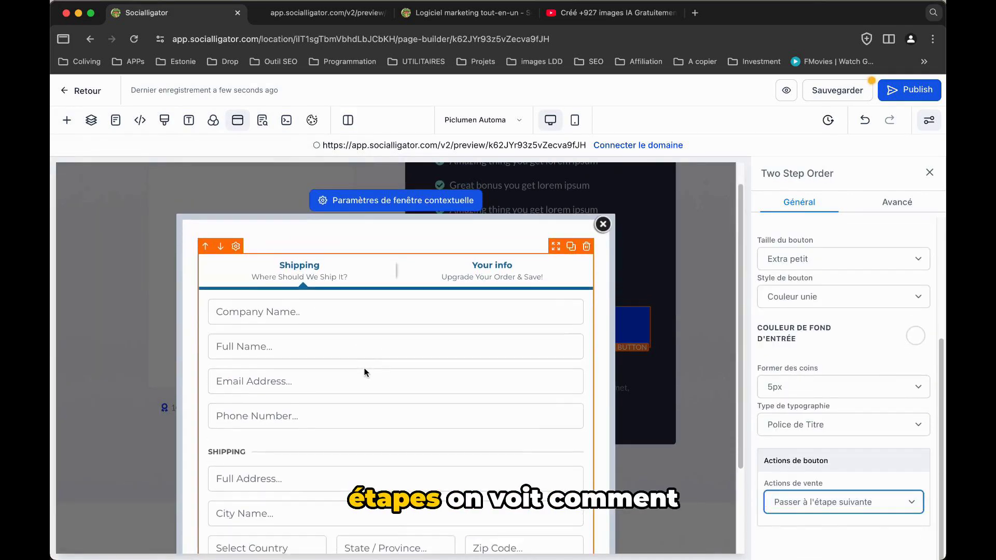
# Step: Title the order form's two stages "Vos informations" and "Paiement" and translate its other texts into French, including "Procéder au paiement"
pyautogui.click(897, 202)
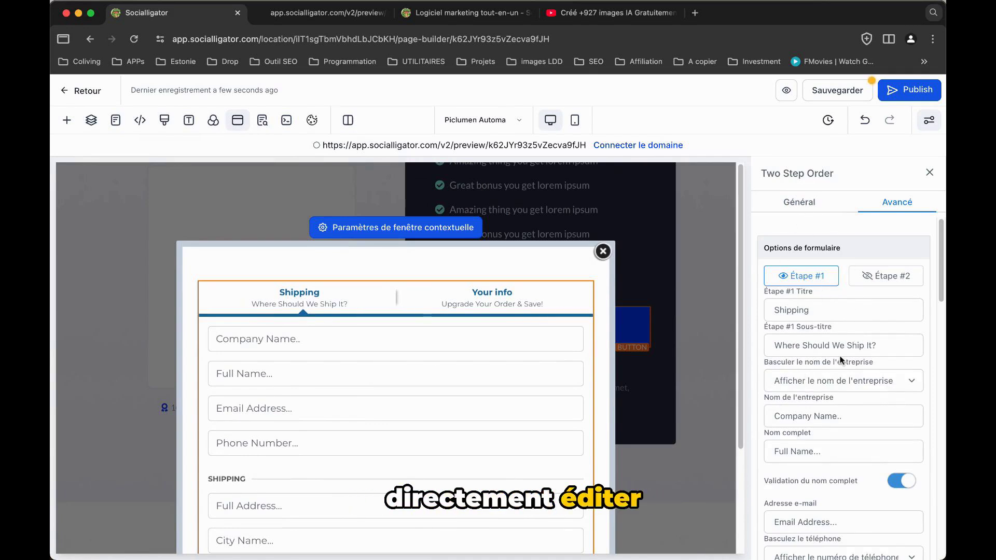
pyautogui.scroll(-5, 841, 360)
pyautogui.scroll(-5, 855, 369)
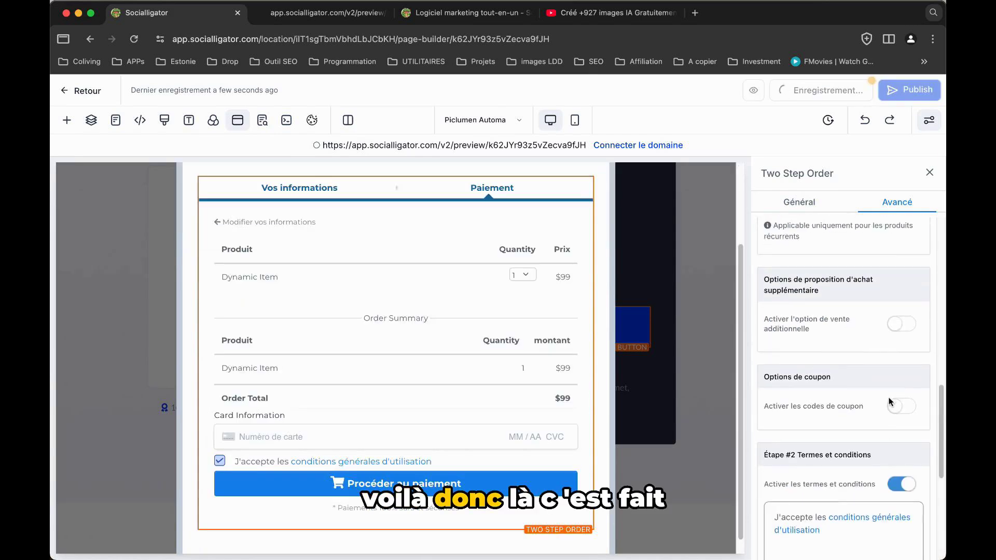
# Step: Review the order form's payment stage and the popup's general settings, closing the settings and the popup at the end
pyautogui.scroll(10, 802, 326)
pyautogui.scroll(1, 802, 332)
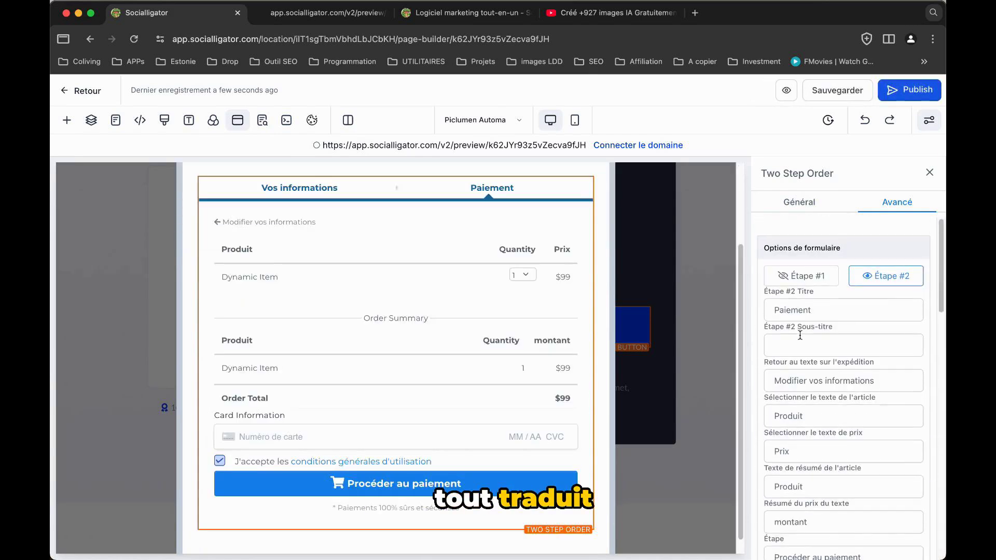
pyautogui.scroll(2, 512, 275)
pyautogui.scroll(-2, 457, 264)
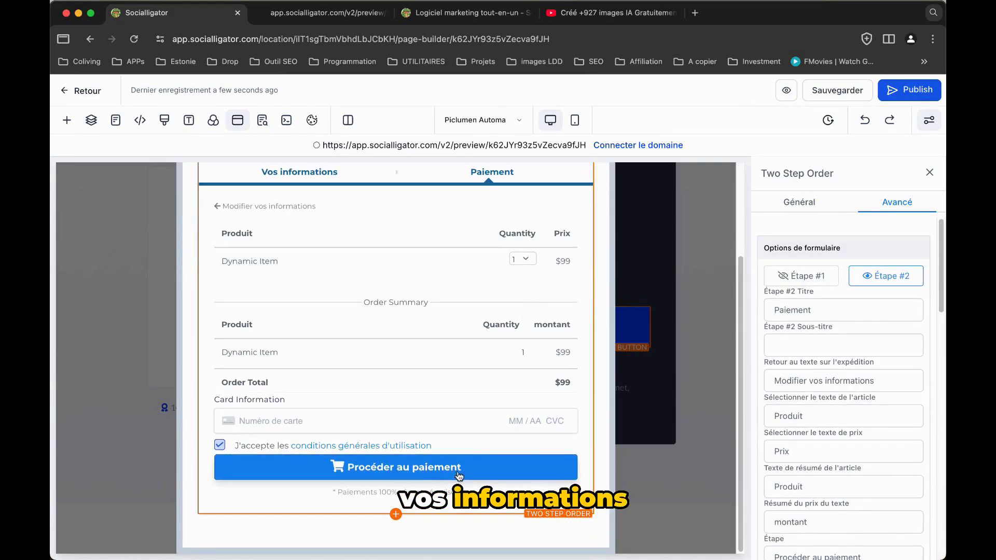
pyautogui.scroll(3, 588, 333)
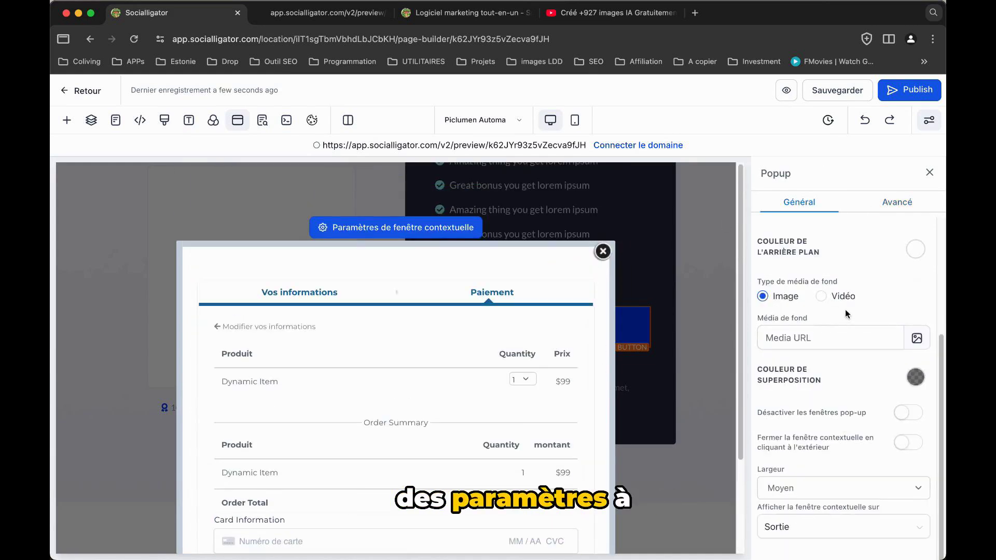
pyautogui.scroll(4, 845, 353)
pyautogui.click(930, 173)
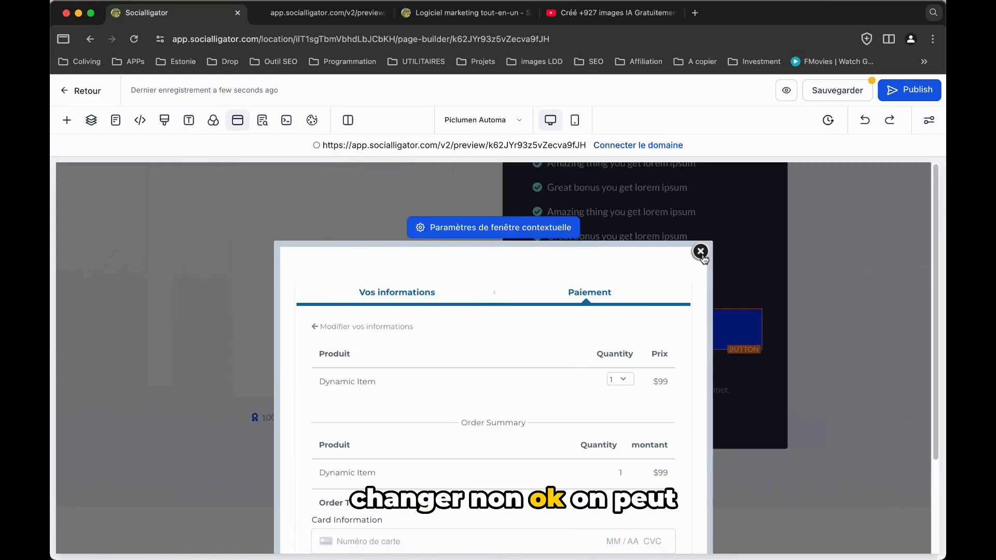
pyautogui.click(701, 252)
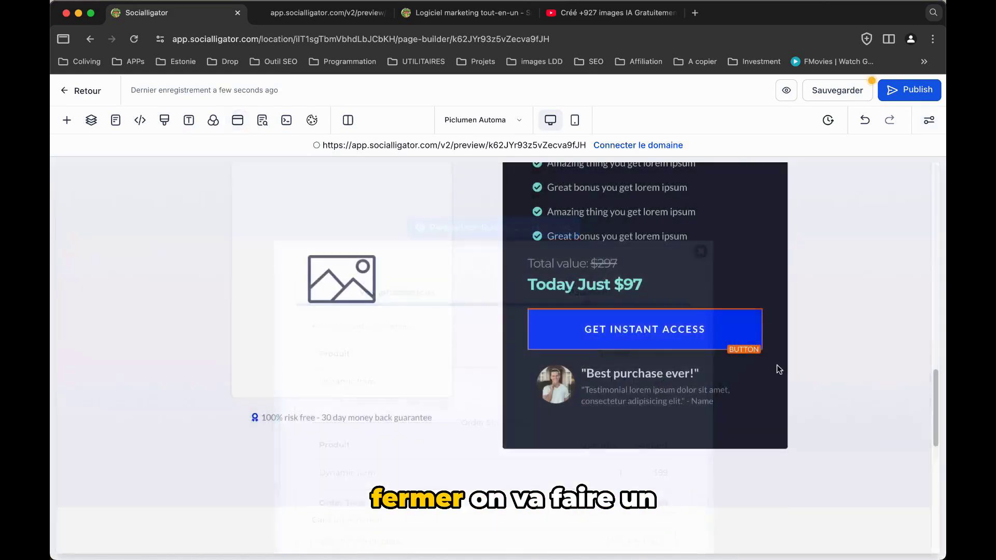
# Step: Keep the "Get instant access" button's link action on "Ouvrir la fenêtre contextuelle" and save the page
pyautogui.click(742, 337)
pyautogui.scroll(-10, 852, 361)
pyautogui.click(846, 502)
pyautogui.click(874, 270)
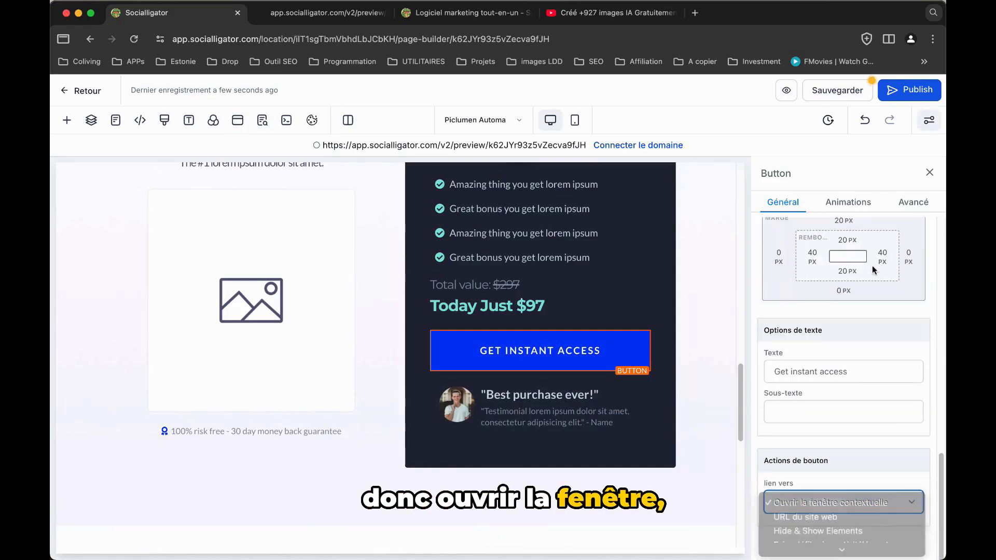
pyautogui.click(831, 90)
# Step: Switch to the funnel page preview and open the order popup from the "Get instant access" button
pyautogui.click(324, 12)
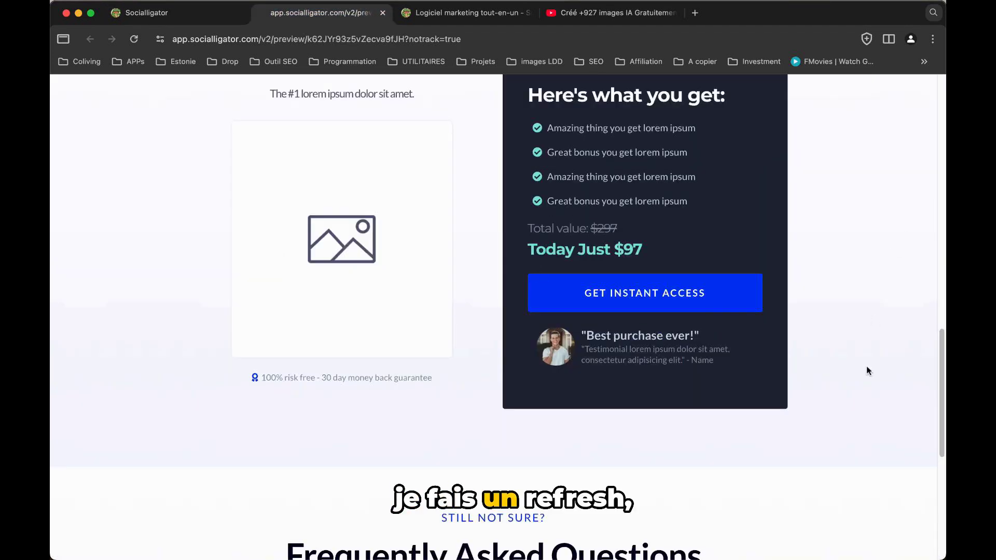
pyautogui.scroll(2, 864, 366)
pyautogui.click(669, 340)
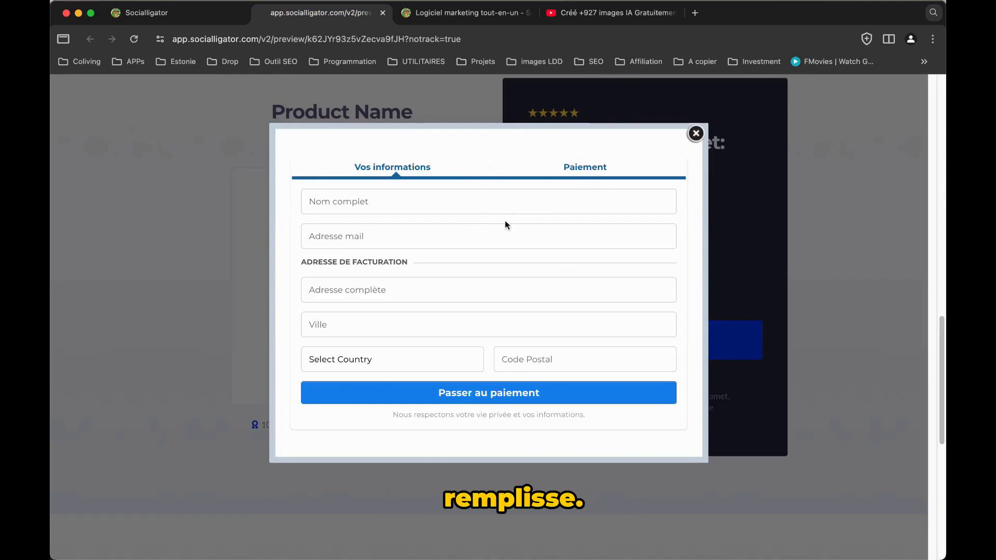
# Step: Fill in the customer's full name, e-mail and billing address with France as the country, and proceed to the payment stage
pyautogui.click(451, 359)
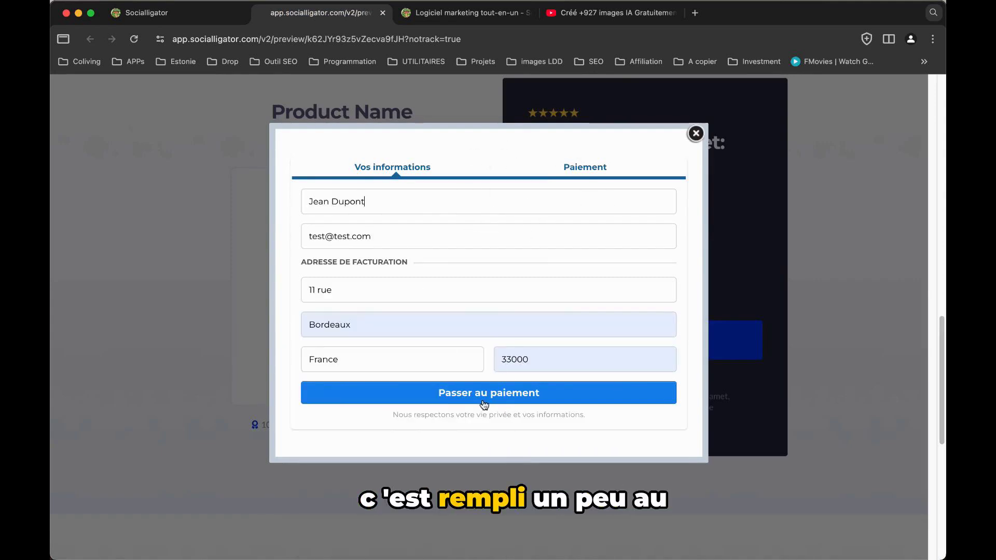
pyautogui.click(496, 397)
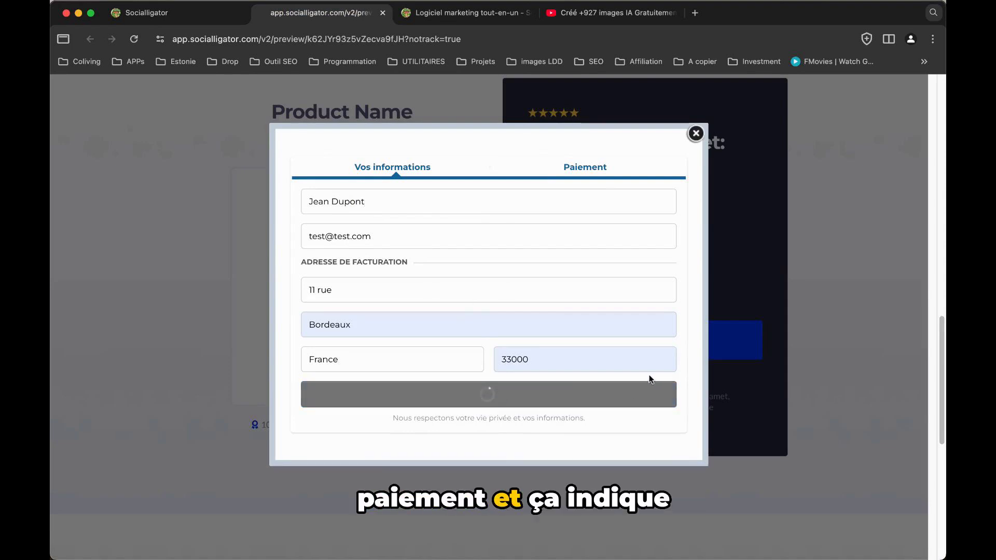
pyautogui.click(532, 223)
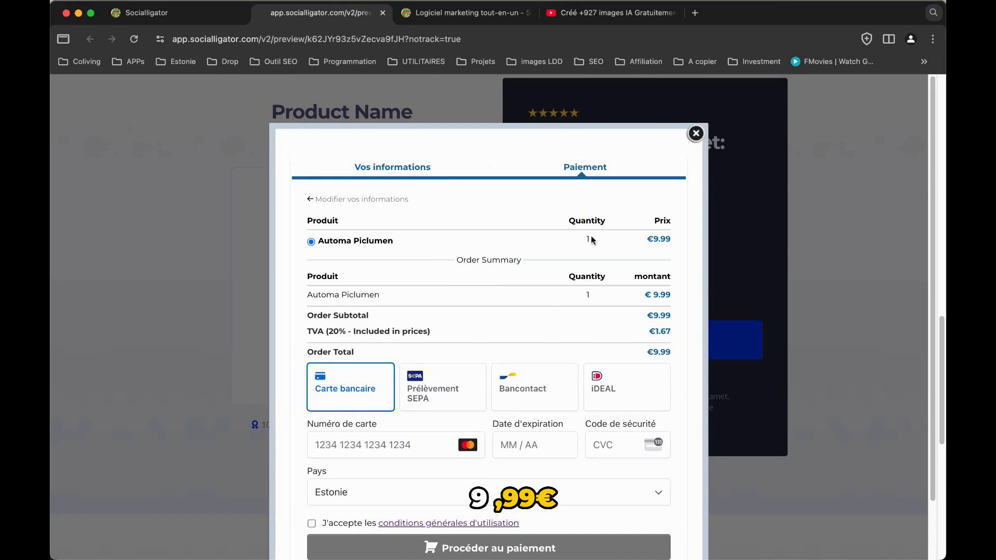
# Step: Accept the terms and conditions, try to submit the payment without card details, and close the order popup
pyautogui.scroll(-2, 381, 296)
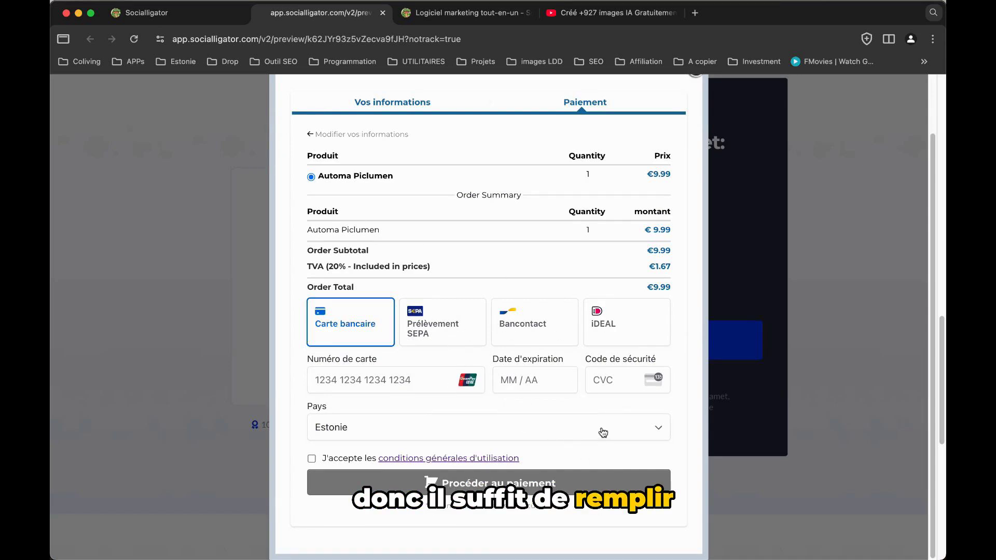
pyautogui.click(312, 459)
pyautogui.click(498, 483)
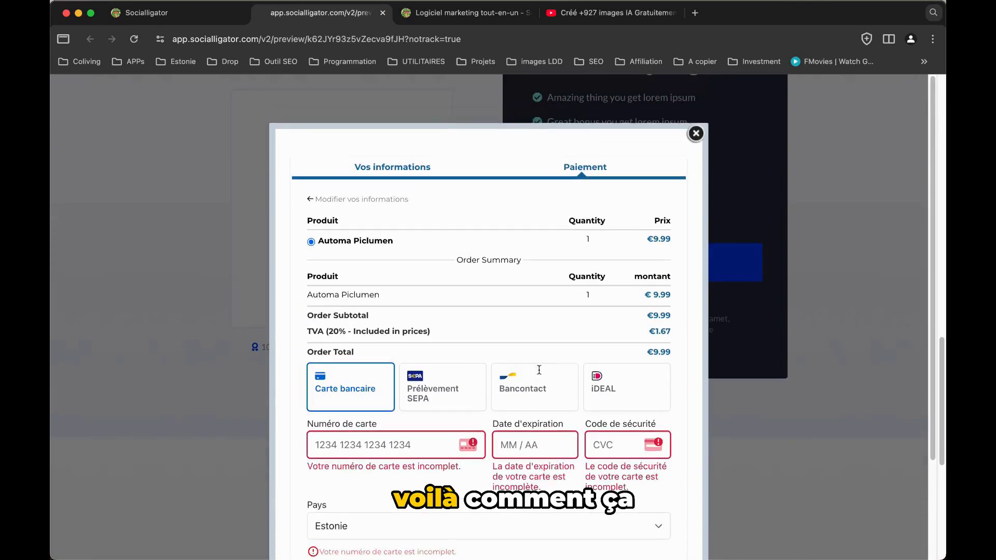
pyautogui.click(696, 133)
# Step: Look through the previewed page from the video section through the product offer to the FAQ section
pyautogui.scroll(15, 861, 396)
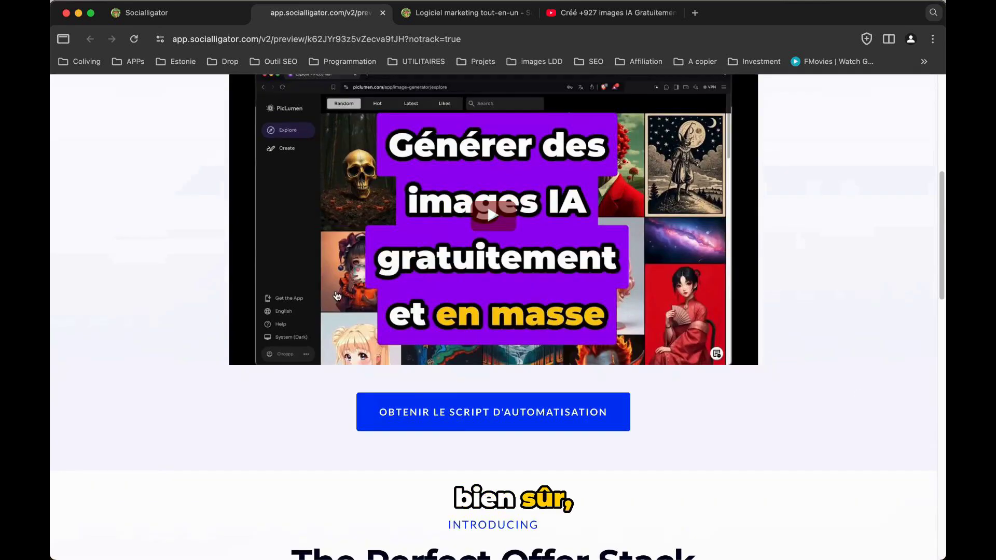
pyautogui.scroll(-7, 803, 411)
pyautogui.scroll(-10, 300, 275)
pyautogui.scroll(5, 583, 282)
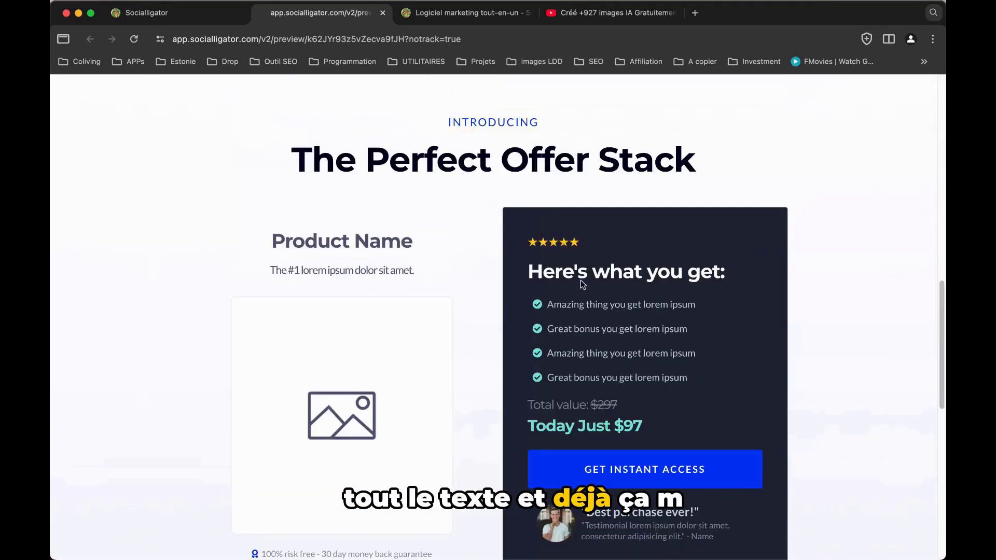
pyautogui.scroll(-5, 533, 261)
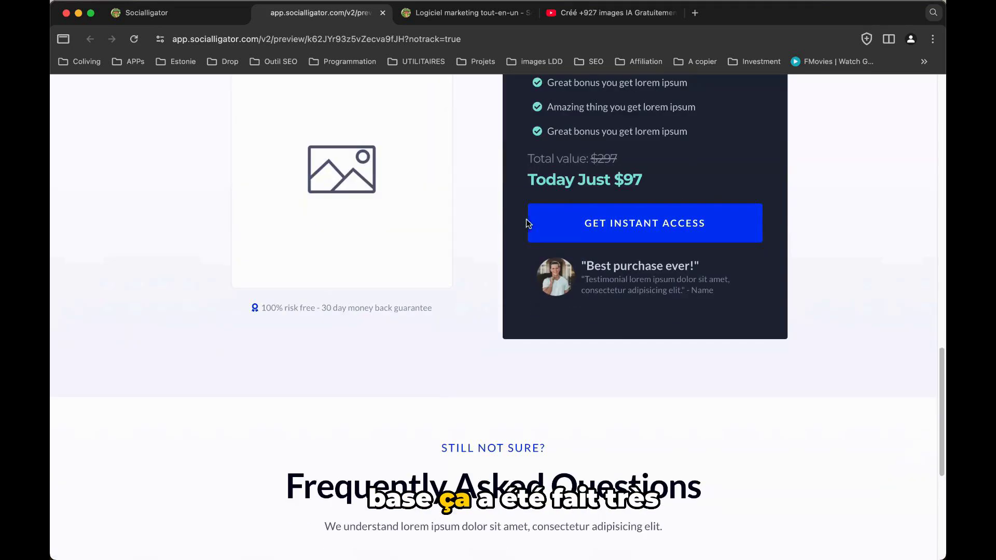
pyautogui.scroll(-5, 804, 254)
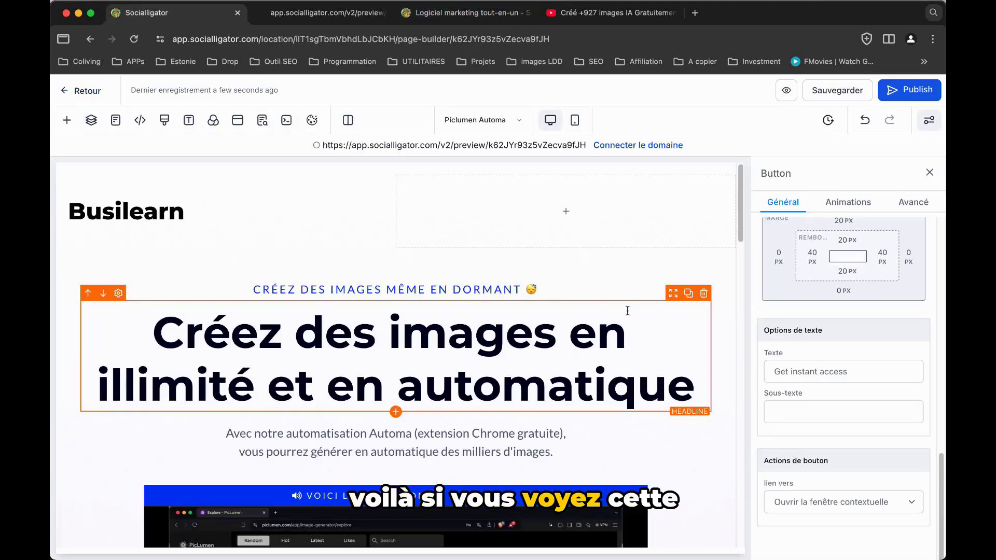
# Step: Switch to YouTube and look over the page of the AI image generation video, down to its description and comments
pyautogui.click(602, 13)
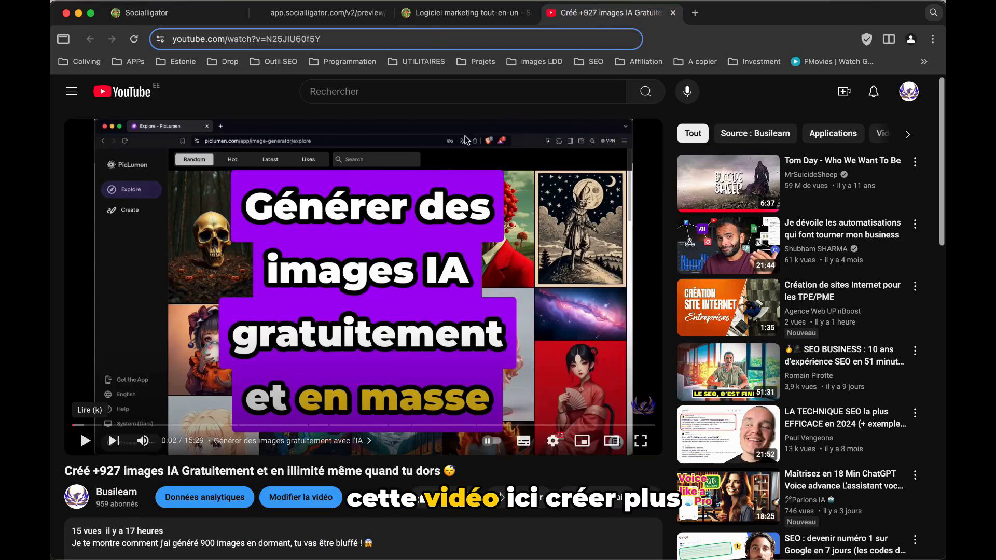
pyautogui.scroll(-3, 251, 320)
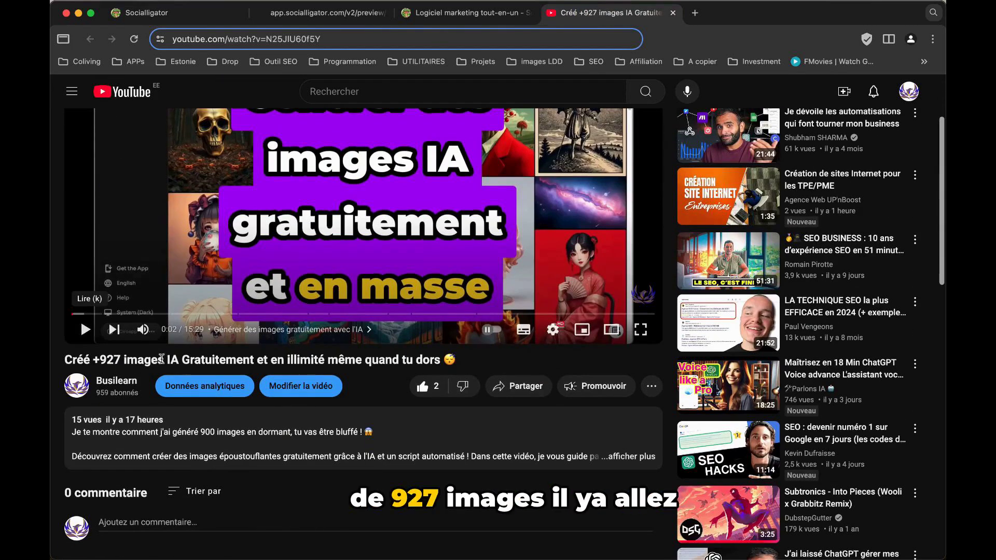
pyautogui.scroll(-3, 198, 374)
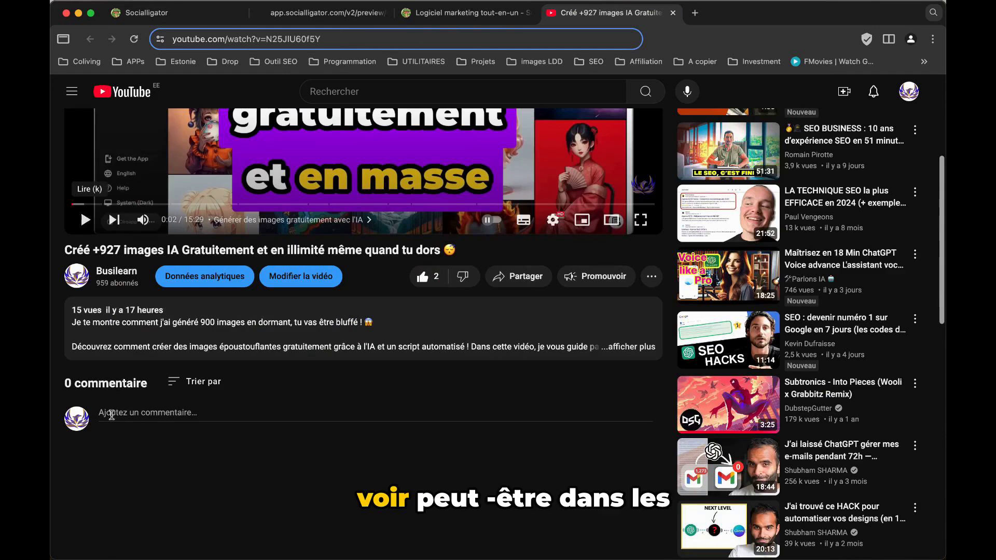
pyautogui.click(532, 352)
pyautogui.scroll(5, 473, 216)
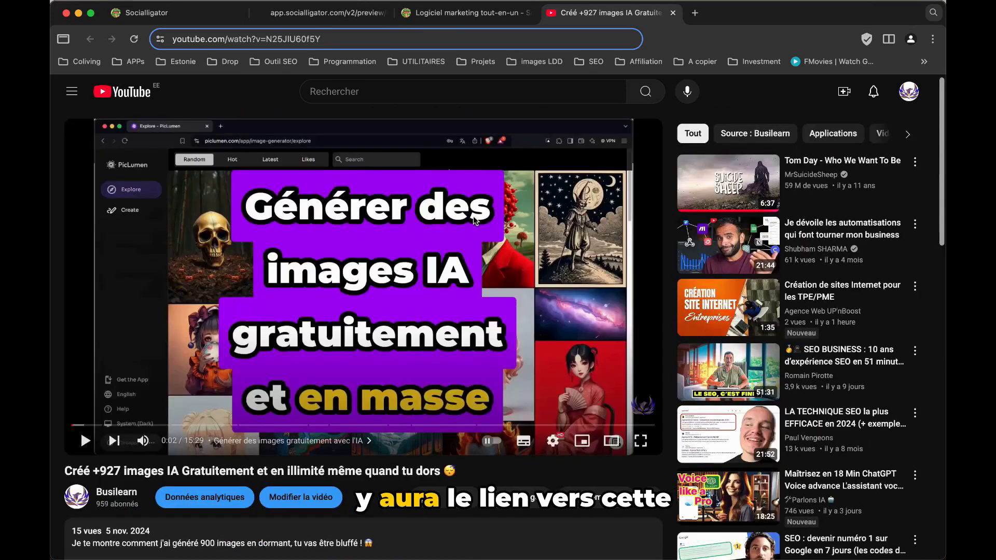
# Step: Switch to the funnel page preview and review its headline, explanation video and automation script button against the YouTube video
pyautogui.click(321, 12)
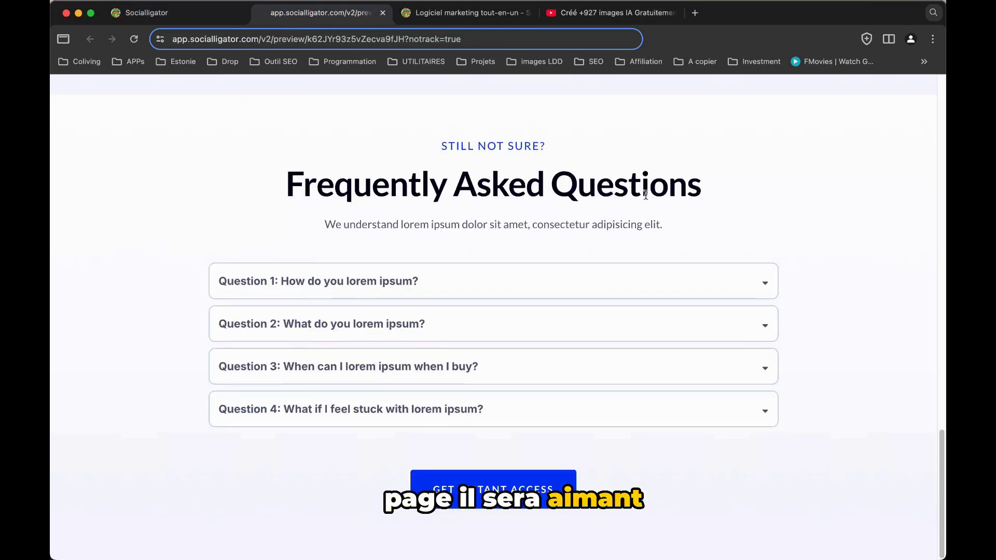
pyautogui.scroll(9, 779, 269)
pyautogui.scroll(15, 929, 343)
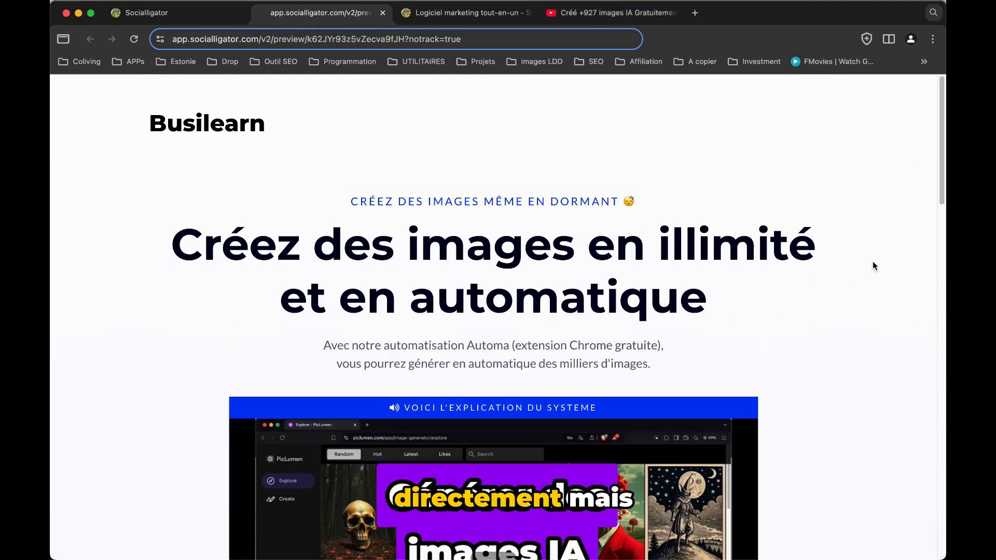
pyautogui.click(612, 12)
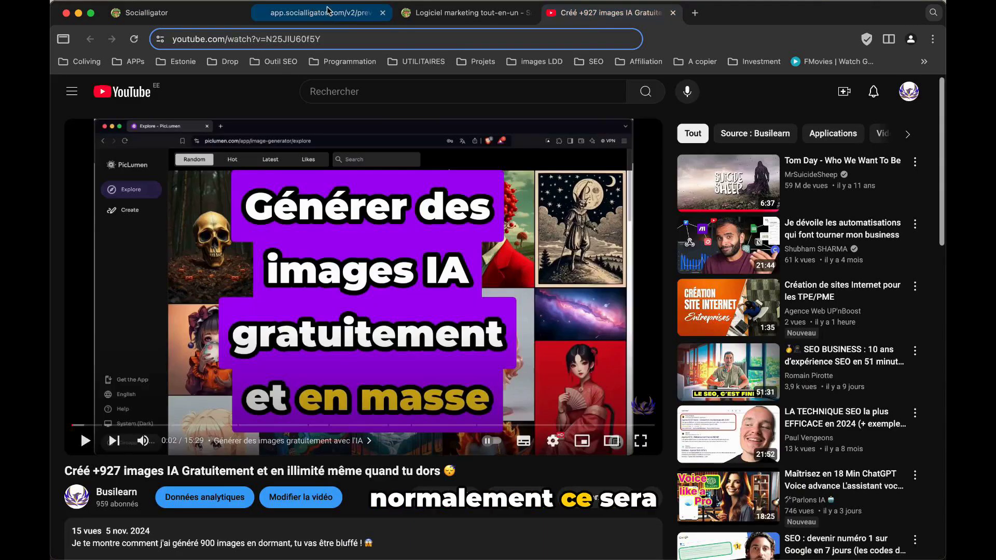
pyautogui.click(321, 13)
pyautogui.scroll(-7, 381, 278)
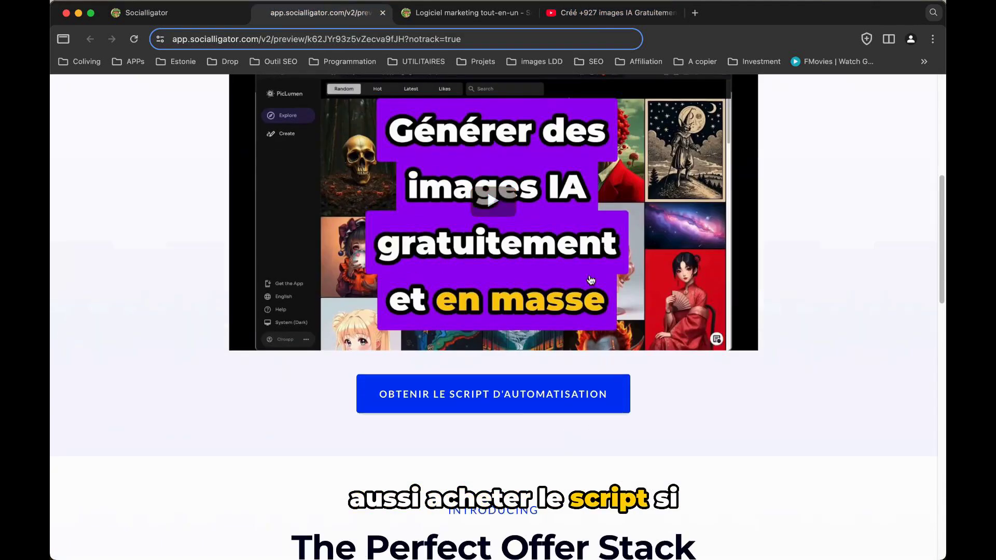
pyautogui.scroll(-5, 787, 481)
# Step: Switch back to Socialligator, leave the page builder and open the Piclumen Automa funnel from the Sites section
pyautogui.click(165, 14)
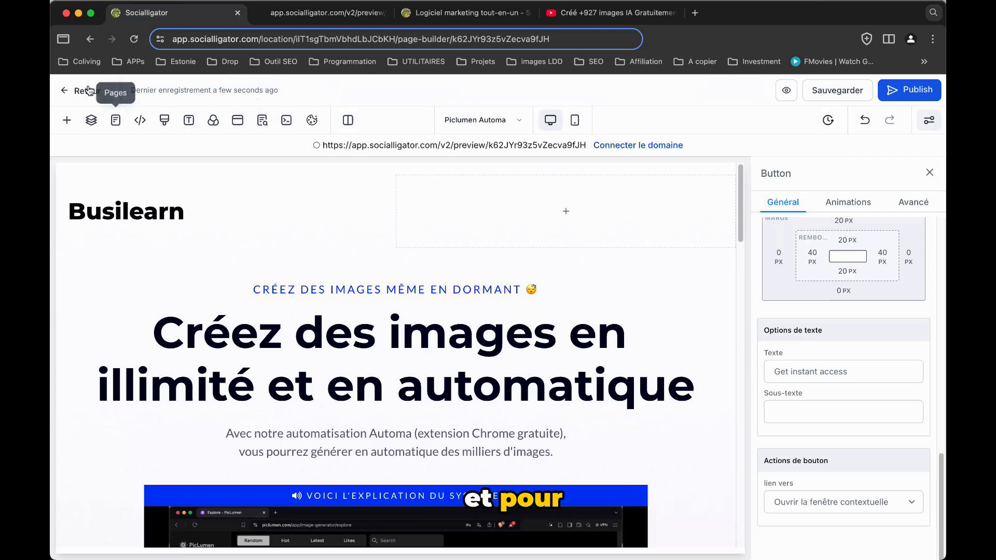
pyautogui.click(71, 92)
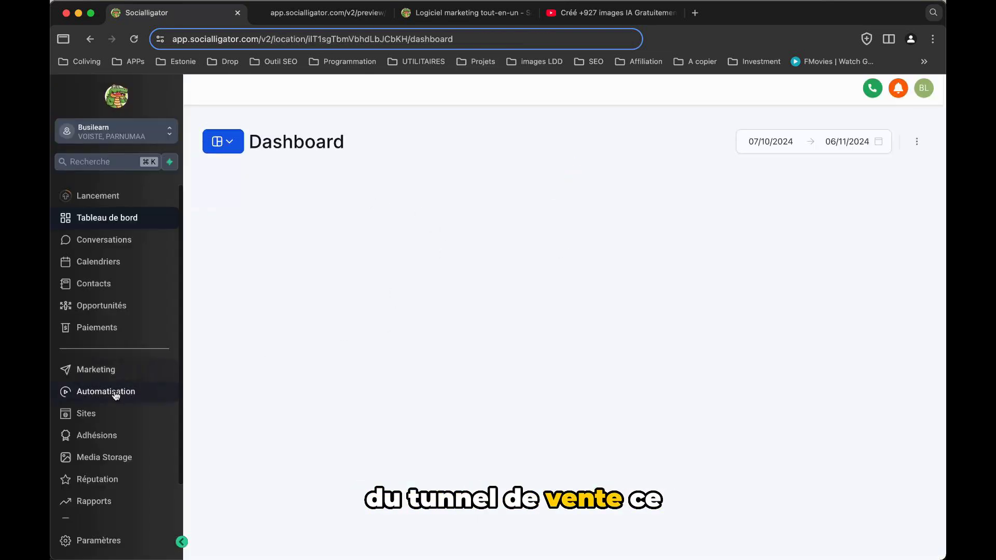
pyautogui.click(87, 414)
pyautogui.click(260, 311)
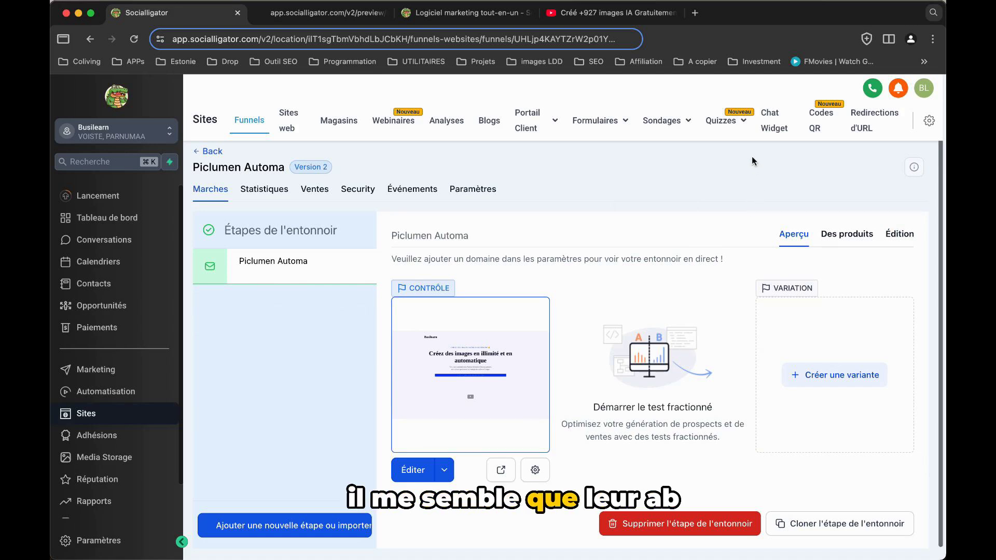
# Step: Check the Piclumen Automa funnel's products, overview and statistics, and return to its list of funnel steps
pyautogui.moveTo(752, 137)
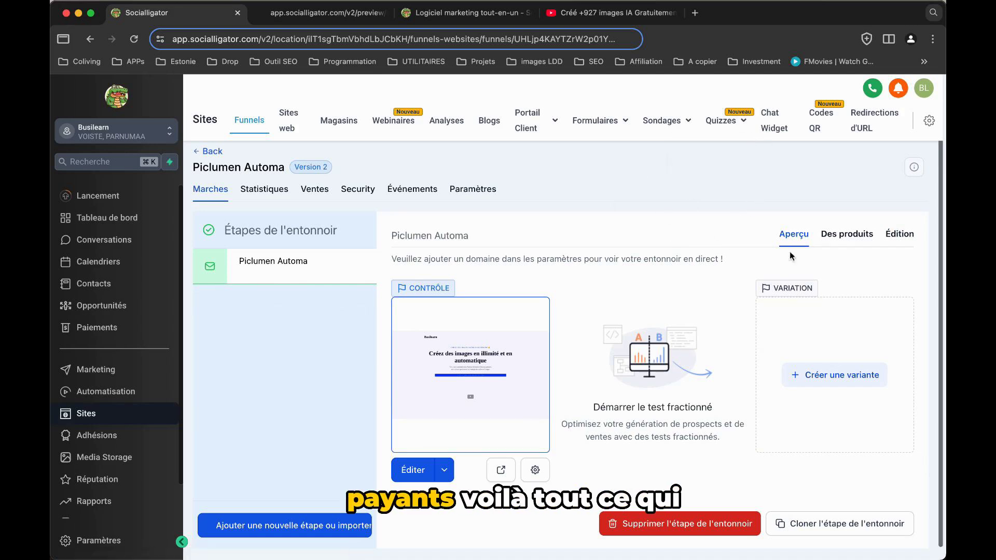
pyautogui.click(846, 234)
pyautogui.click(796, 236)
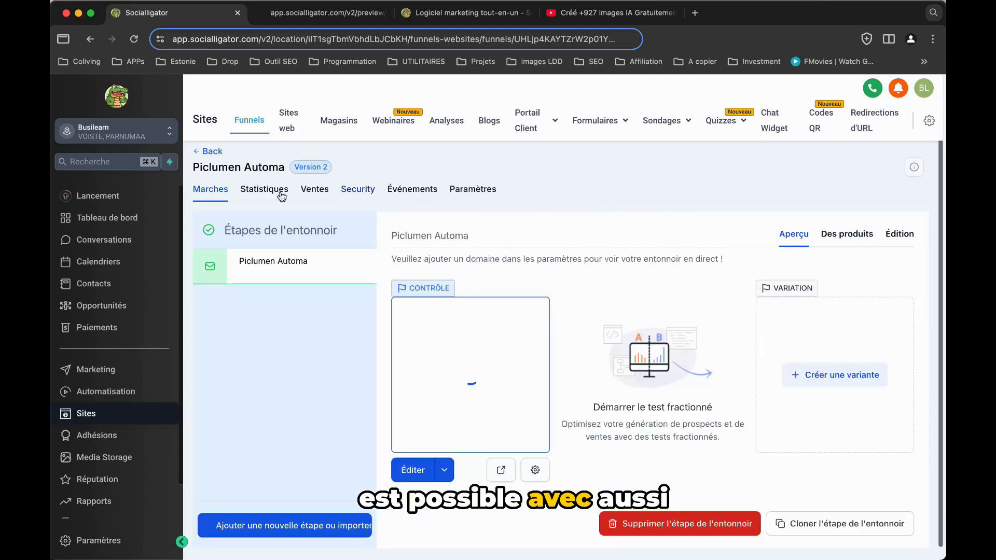
pyautogui.click(262, 190)
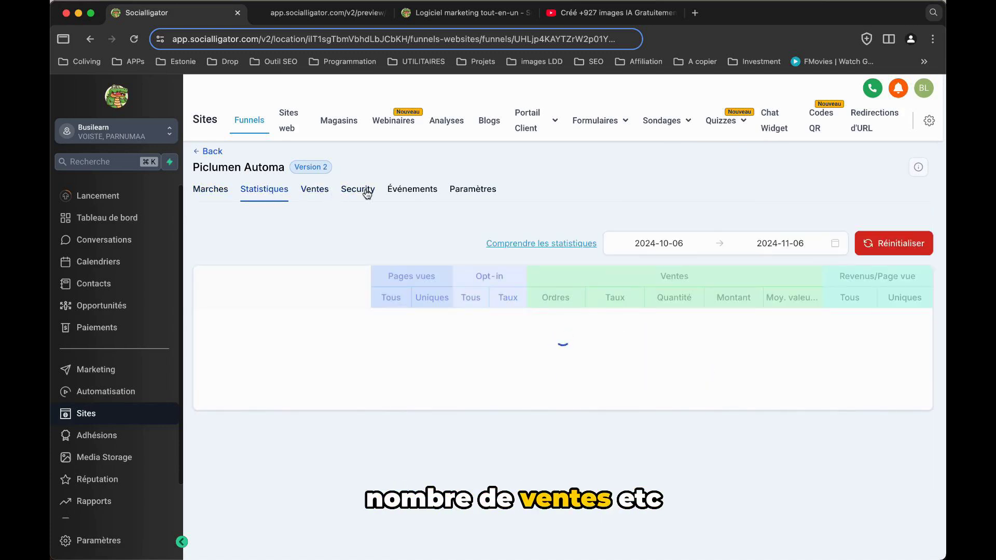
pyautogui.click(215, 191)
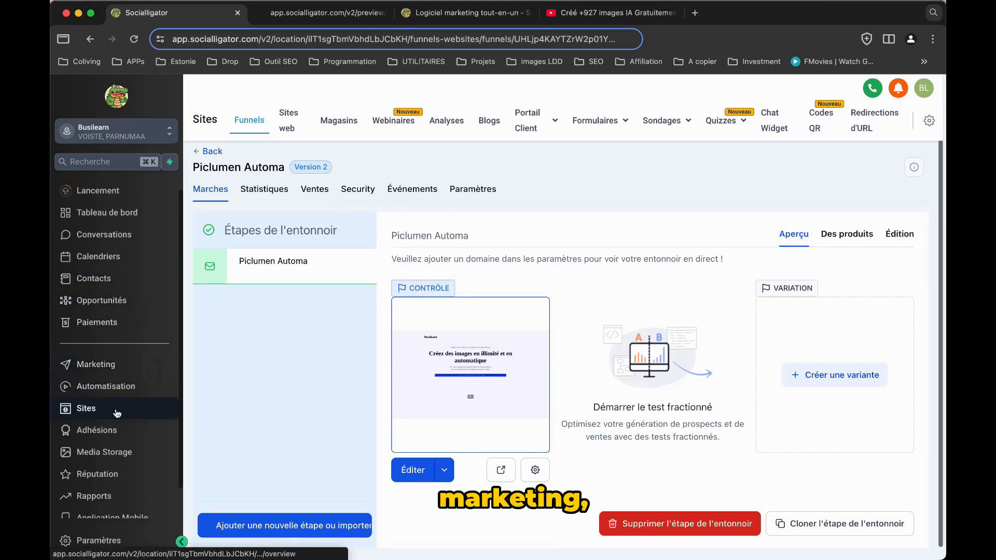
pyautogui.scroll(-1, 115, 411)
pyautogui.scroll(1, 106, 401)
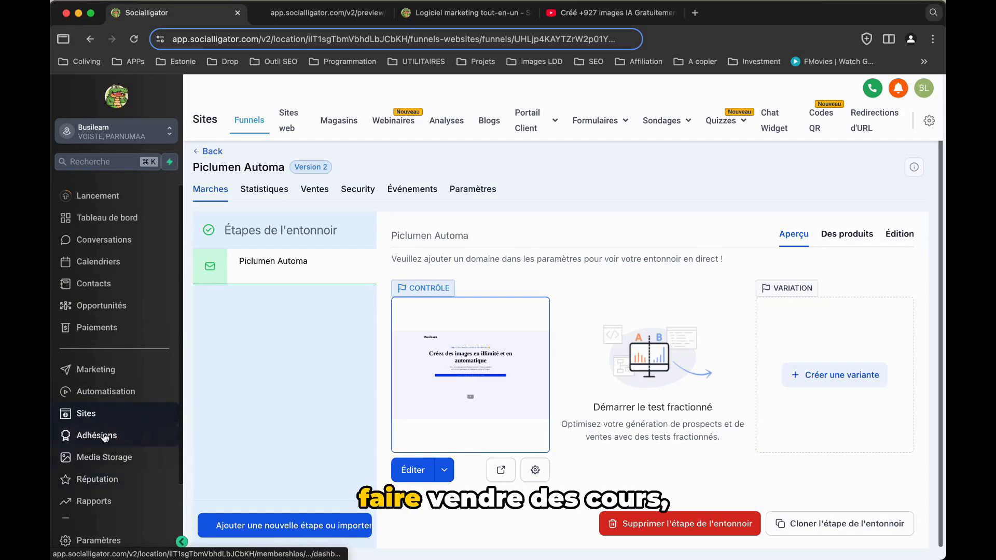
pyautogui.scroll(-1, 83, 467)
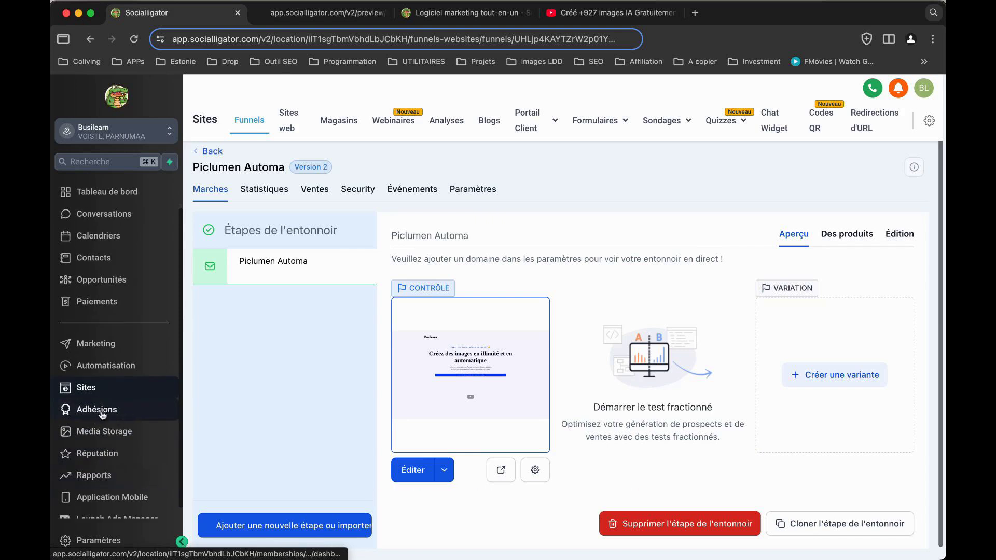
pyautogui.scroll(1, 126, 314)
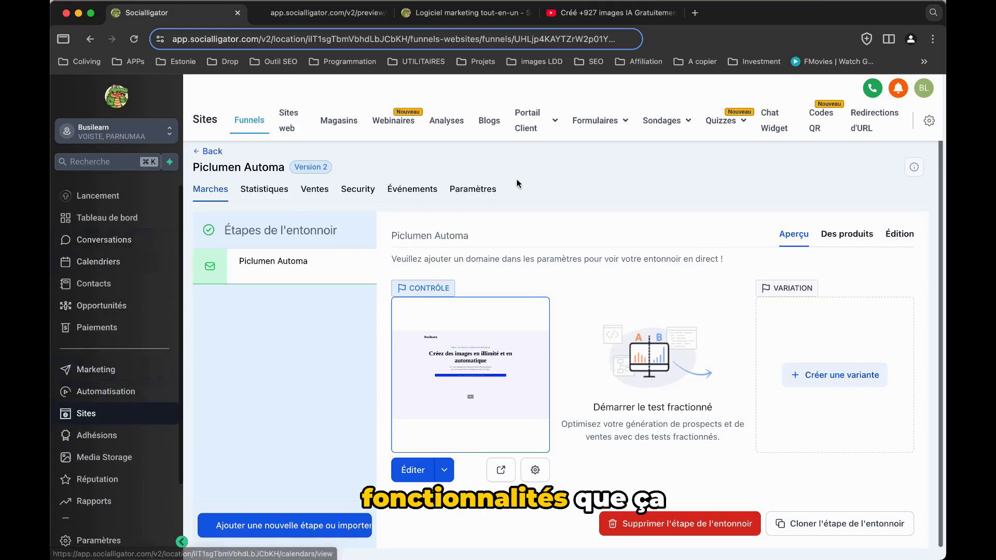
pyautogui.moveTo(717, 130)
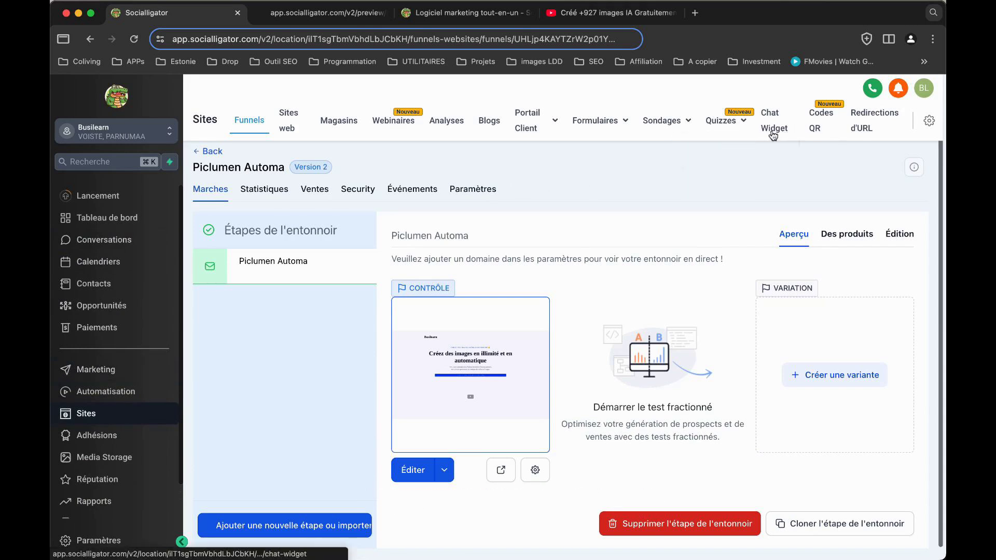
pyautogui.moveTo(547, 130)
pyautogui.moveTo(615, 121)
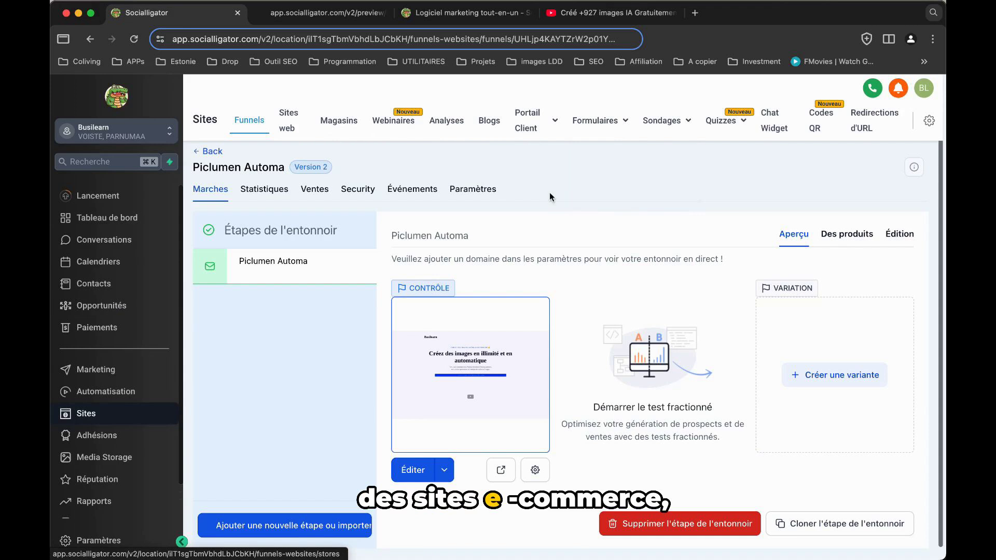
pyautogui.scroll(-1, 104, 332)
pyautogui.scroll(1, 129, 333)
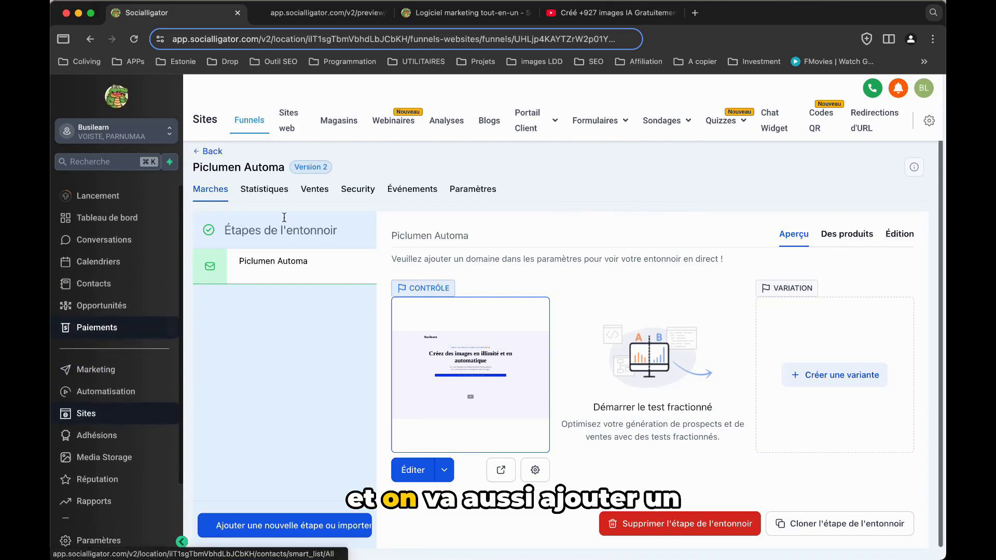